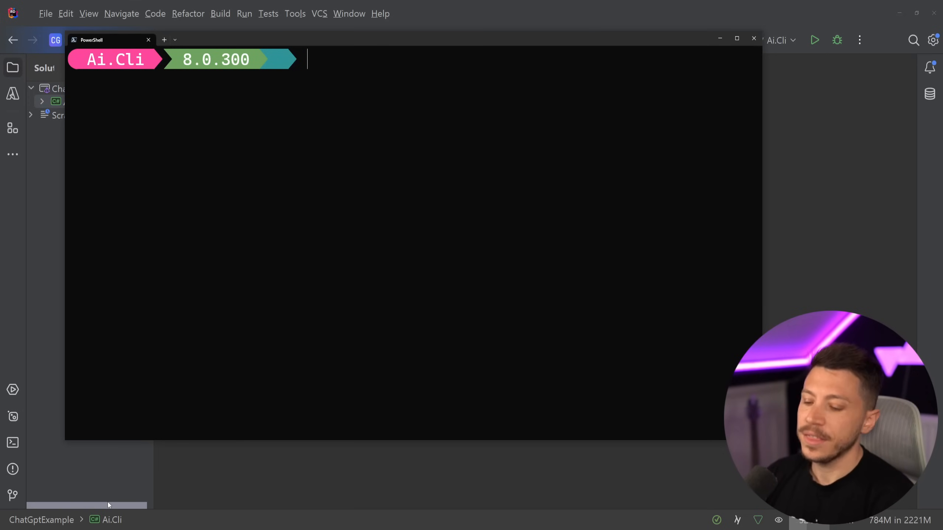
pyautogui.write('dotnet run')
# Step: Run the app with dotnet run, have the AI act as video producer and suggest an Azure OpenAI video title, then quit with Ctrl+C
pyautogui.press('Return')
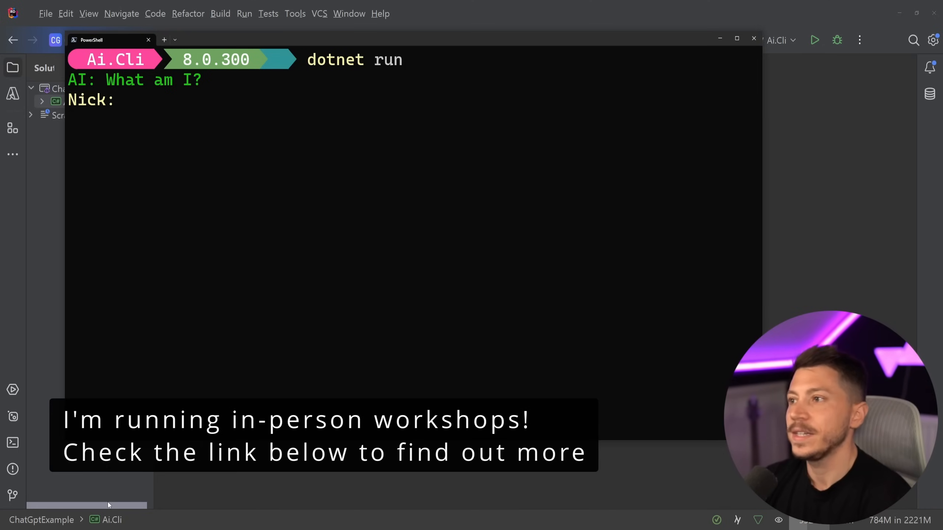
pyautogui.write('I am Nick Chapsas and you are my YouTube video producer')
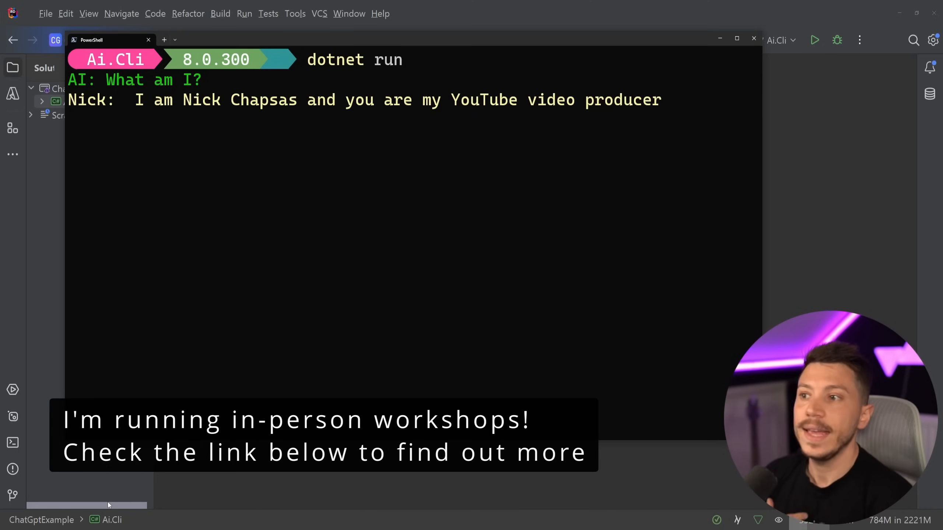
pyautogui.press('Return')
pyautogui.write('I want a title for a video about Azure OpenAI')
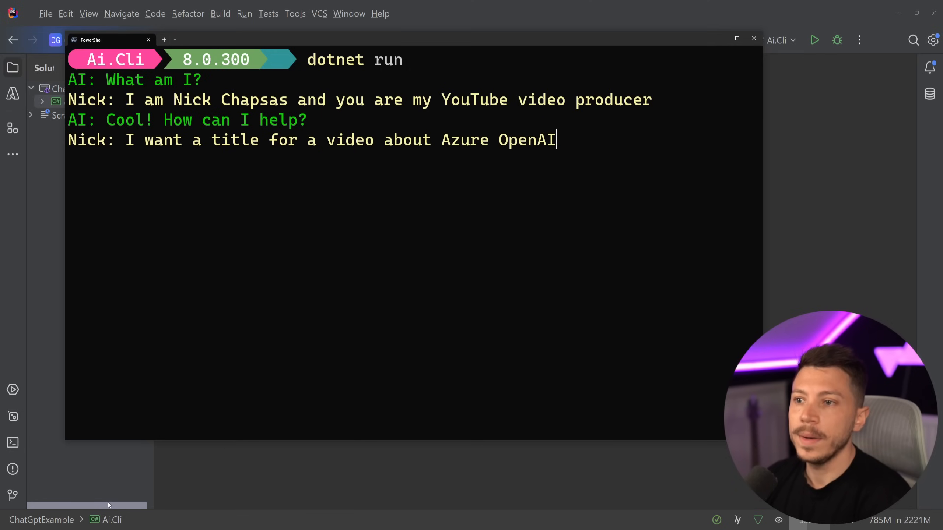
pyautogui.press('Return')
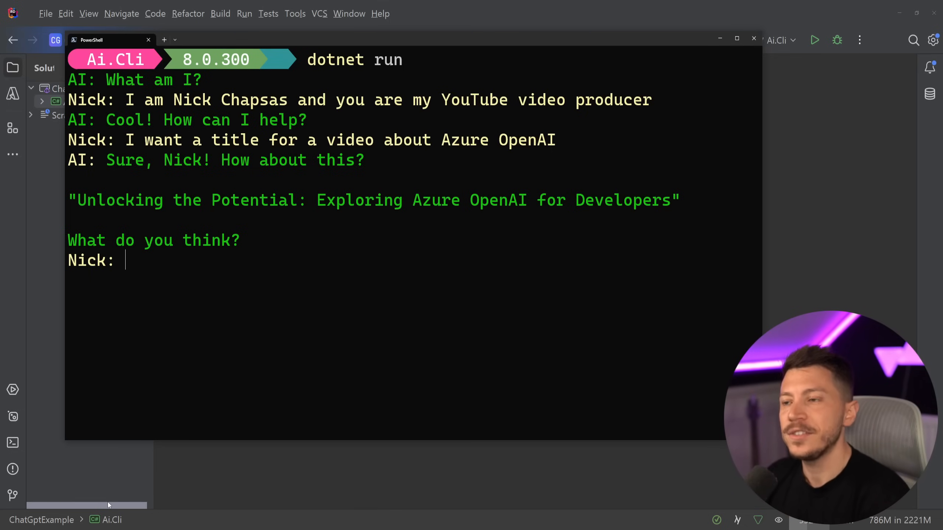
pyautogui.hotkey('ctrl', 'c')
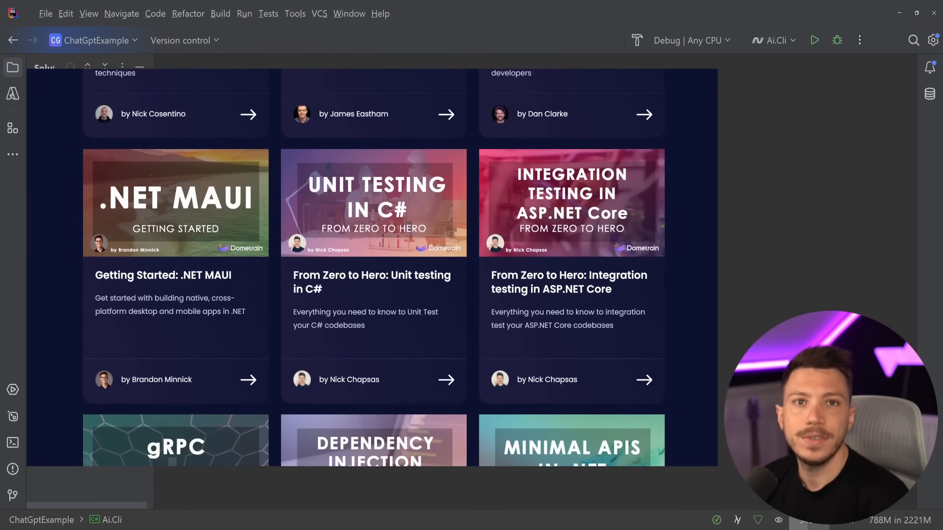
# Step: Empty Program.cs by deleting all its existing console code
pyautogui.doubleClick(96, 128)
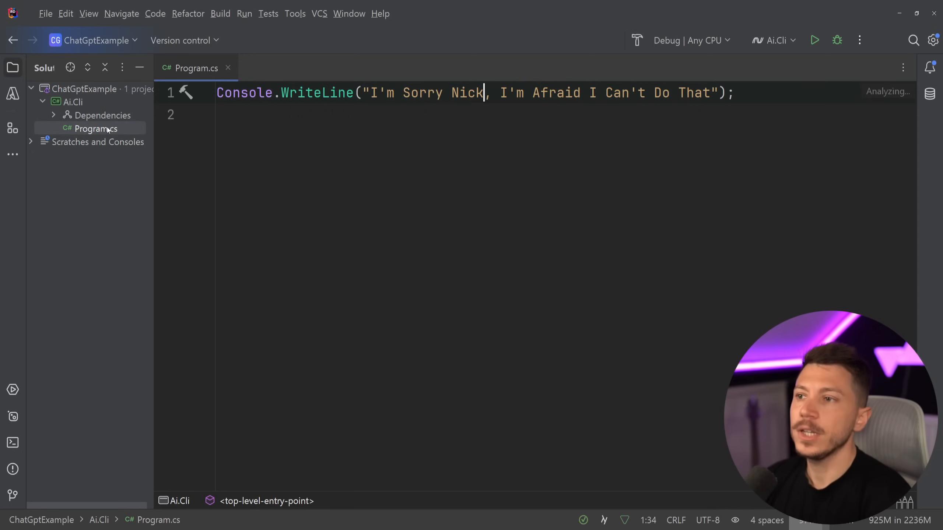
pyautogui.hotkey('ctrl', 'a')
pyautogui.press('BackSpace')
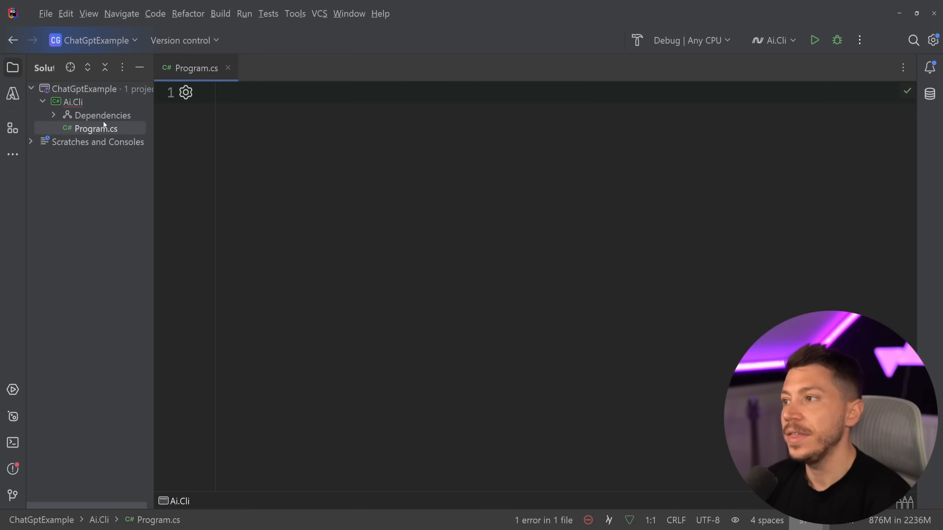
# Step: Install the Microsoft.SemanticKernel NuGet package into the Ai.Cli project
pyautogui.rightClick(104, 116)
pyautogui.click(179, 140)
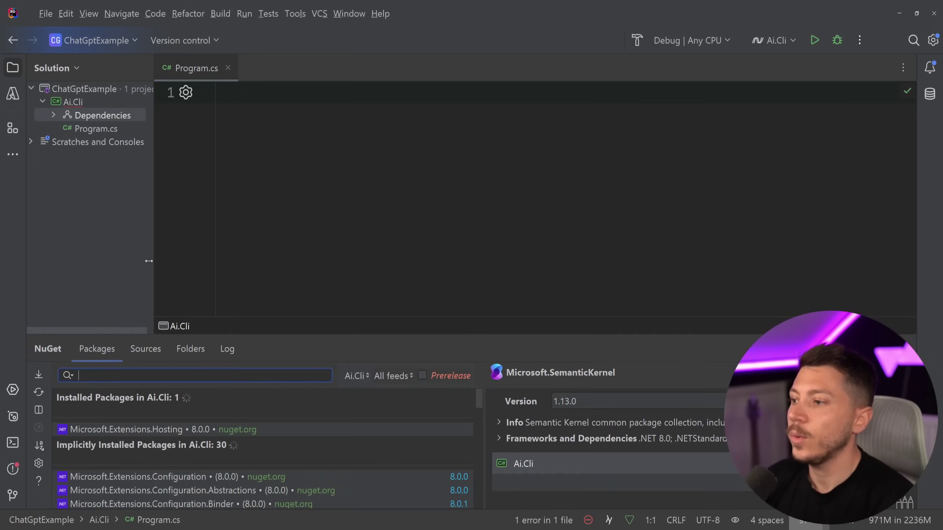
pyautogui.click(178, 430)
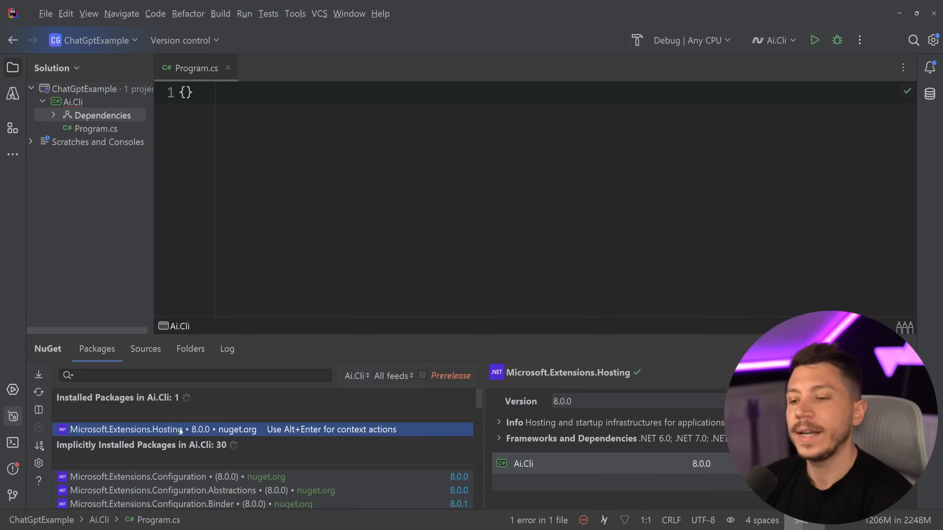
pyautogui.click(136, 376)
pyautogui.write('crosoft')
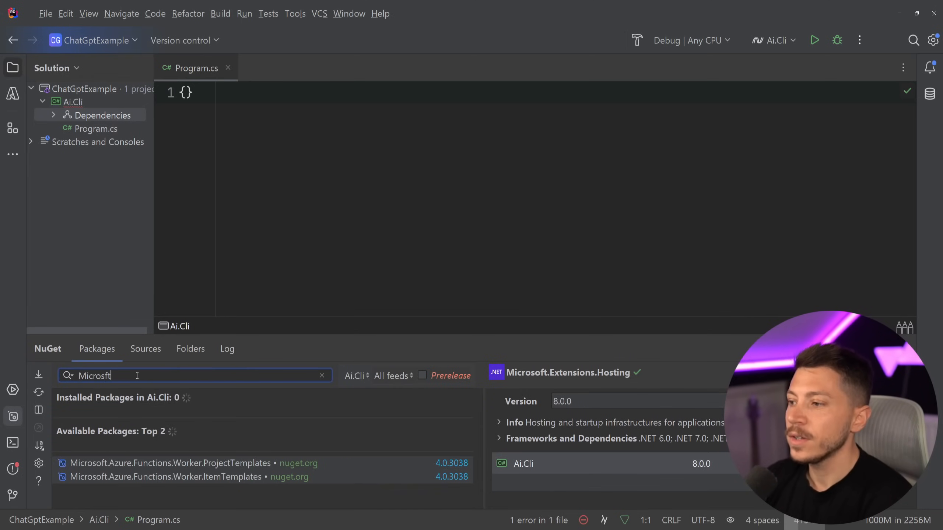
pyautogui.press('BackSpace')
pyautogui.press('BackSpace')
pyautogui.press('BackSpace')
pyautogui.write('o')
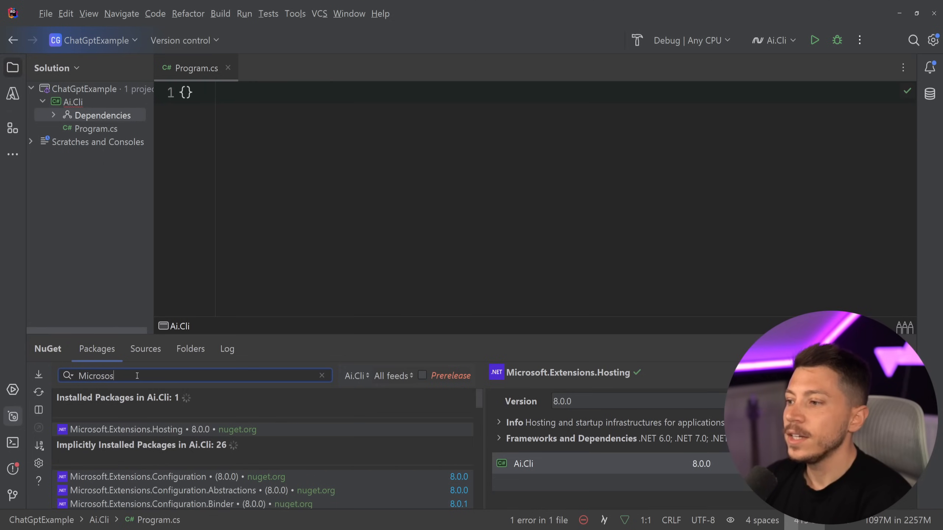
pyautogui.write('ft.Sema')
pyautogui.click(156, 491)
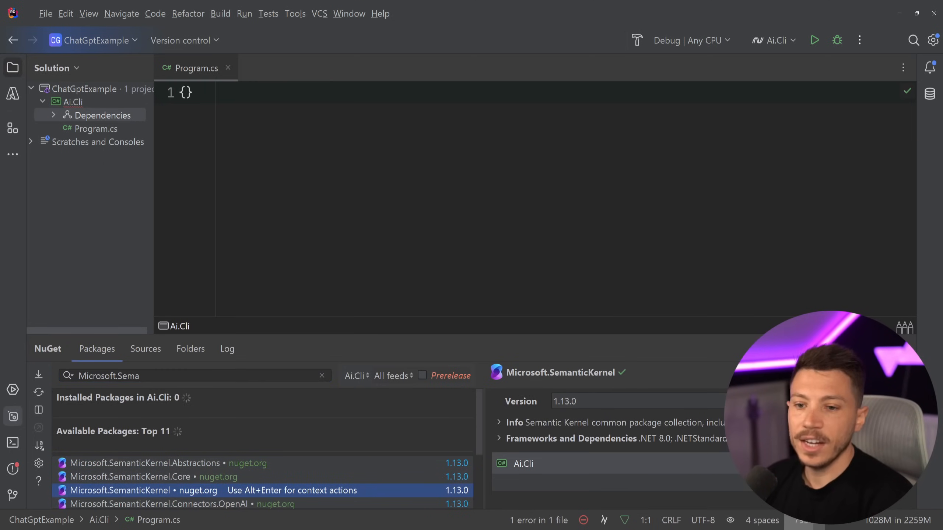
pyautogui.press('Return')
pyautogui.press('Return')
pyautogui.hotkey('shift', 'Escape')
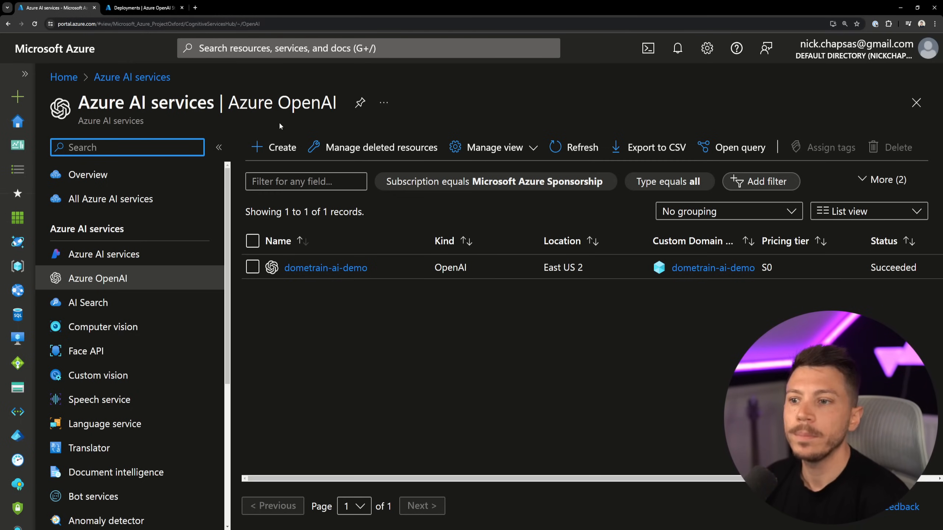
# Step: Start a new Azure OpenAI resource, browse the Region choices, then move to the Azure OpenAI Studio deployments
pyautogui.click(280, 149)
pyautogui.scroll(-1, 241, 288)
pyautogui.scroll(-2, 210, 337)
pyautogui.scroll(-3, 210, 338)
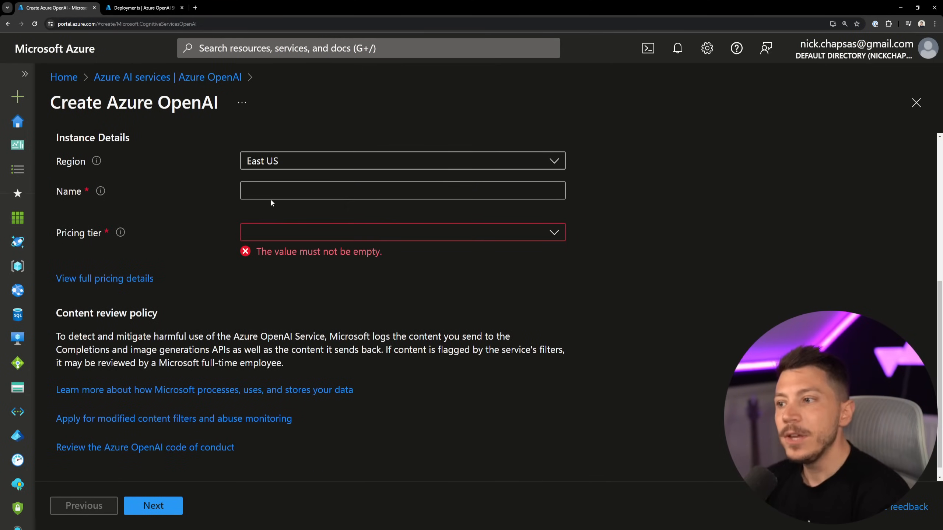
pyautogui.click(268, 164)
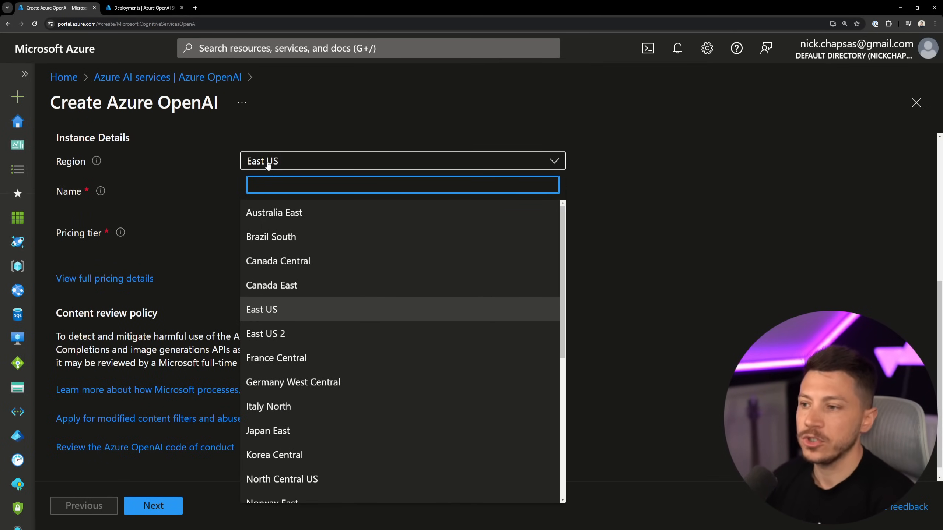
pyautogui.scroll(-3, 310, 332)
pyautogui.scroll(-1, 314, 363)
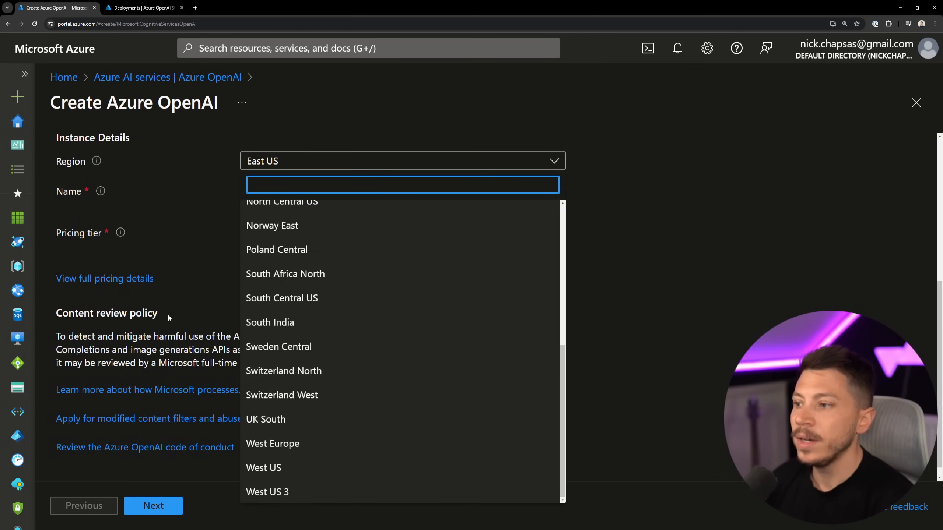
pyautogui.scroll(2, 168, 314)
pyautogui.scroll(3, 190, 305)
pyautogui.scroll(-2, 220, 302)
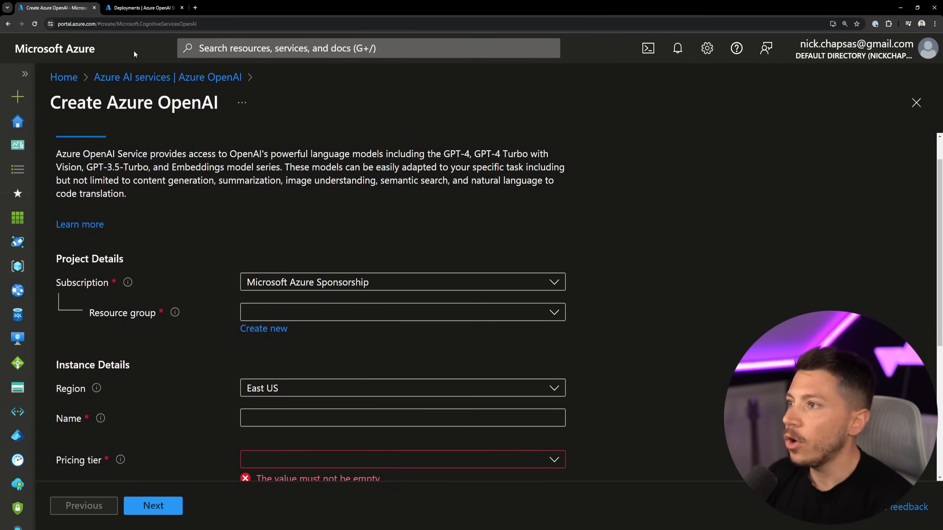
pyautogui.click(140, 8)
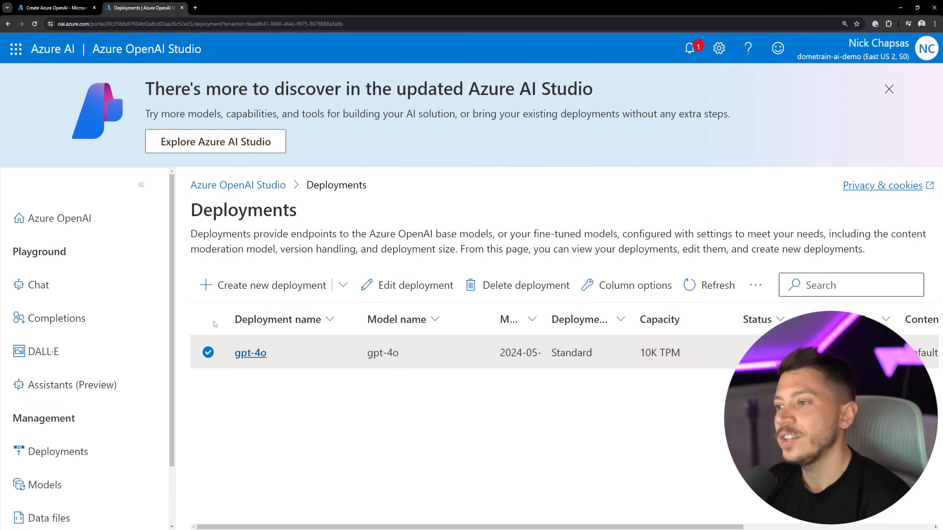
# Step: Start a new deployment choosing gpt-4, Provisioned-Managed type and version turbo-2024-04-09
pyautogui.click(269, 283)
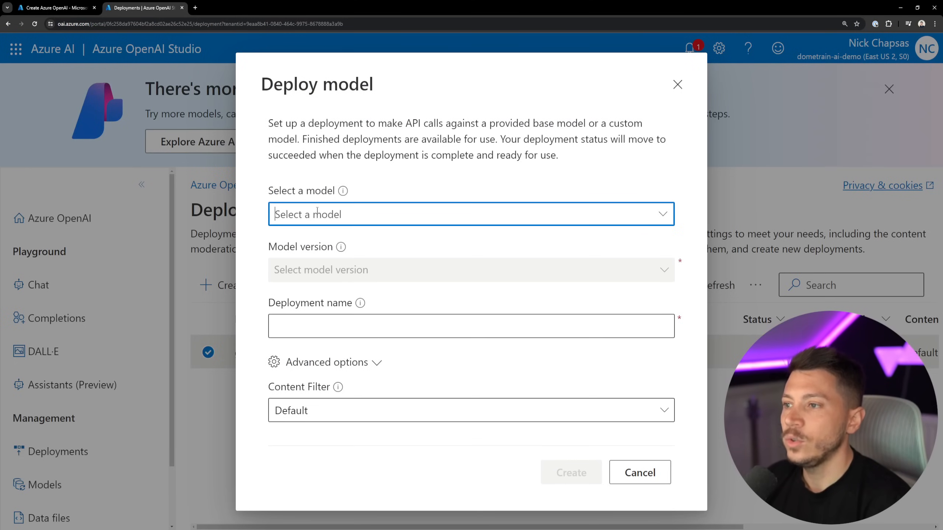
pyautogui.click(662, 214)
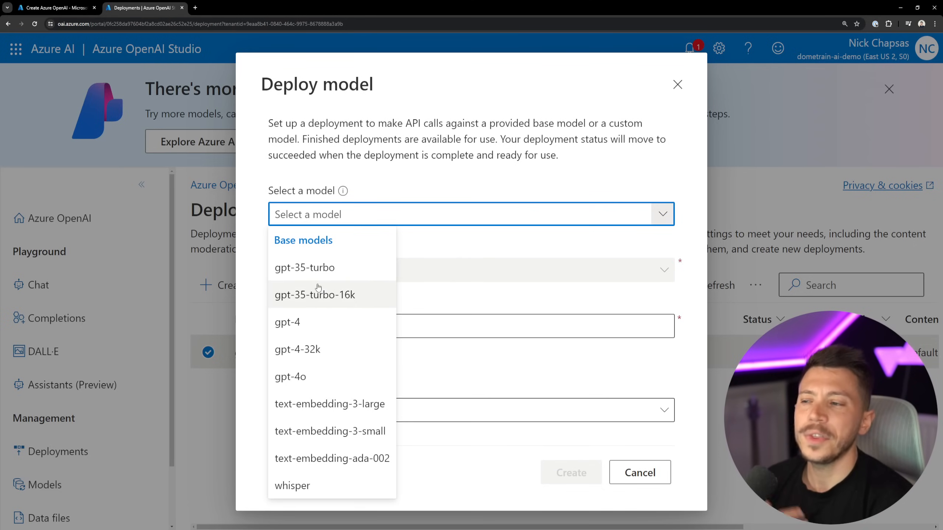
pyautogui.click(311, 324)
pyautogui.scroll(-2, 582, 324)
pyautogui.click(586, 329)
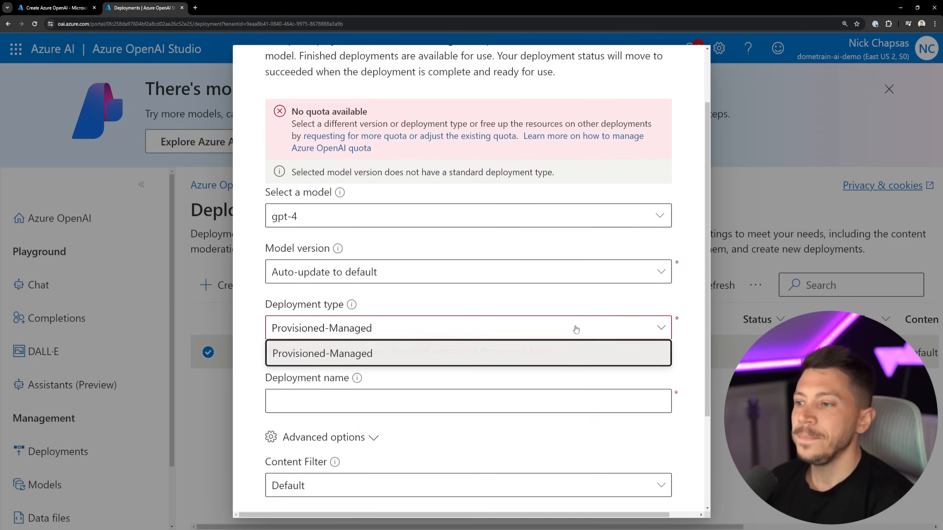
pyautogui.click(358, 353)
pyautogui.click(368, 272)
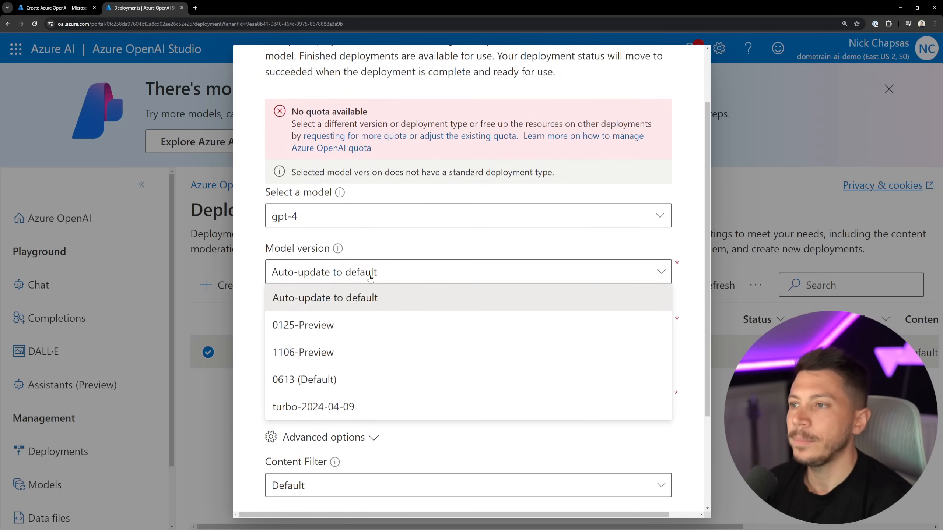
pyautogui.click(315, 408)
pyautogui.scroll(-3, 315, 413)
# Step: Toggle the advanced deployment options, cancel the deployment and return to the Create Azure OpenAI form
pyautogui.click(324, 245)
pyautogui.click(321, 431)
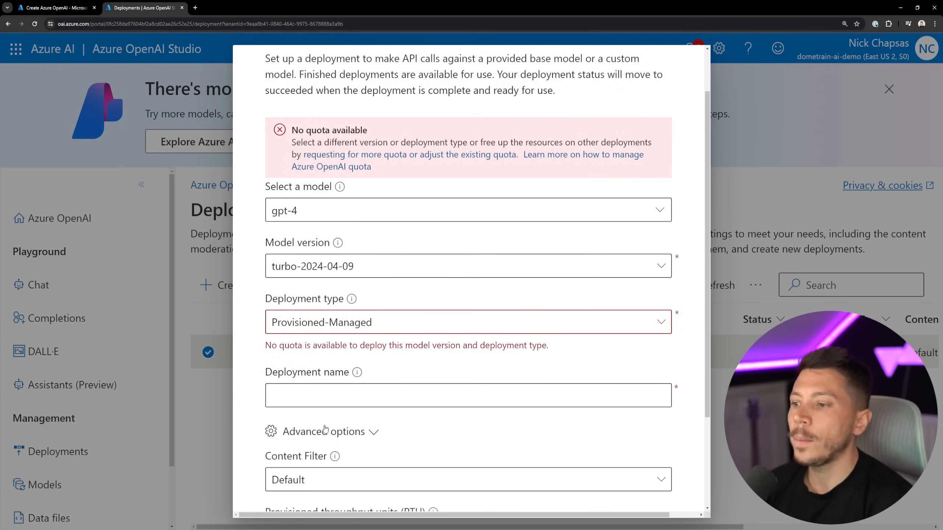
pyautogui.scroll(-2, 363, 368)
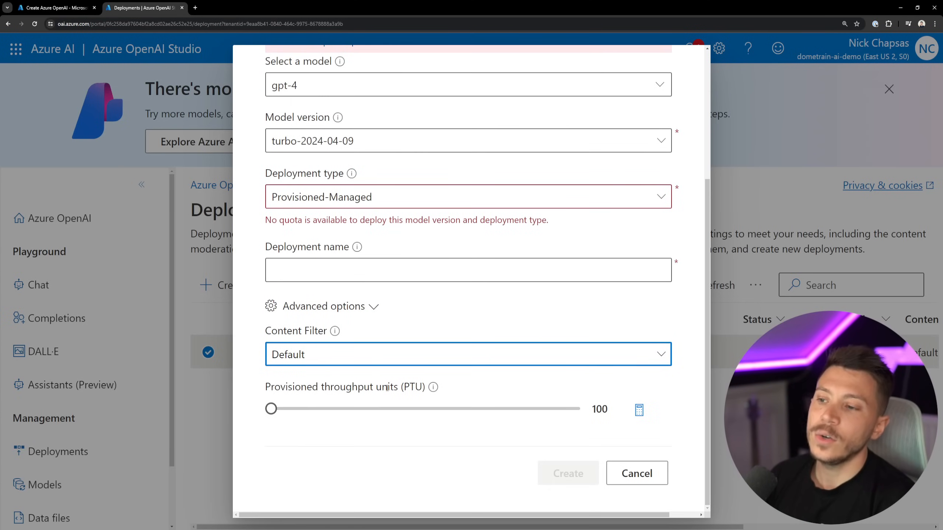
pyautogui.click(637, 474)
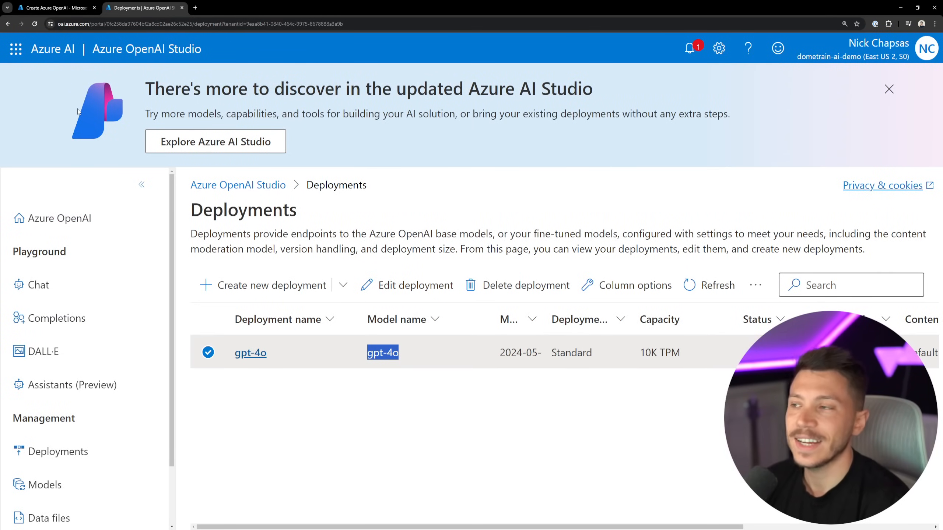
pyautogui.click(52, 7)
pyautogui.scroll(-2, 307, 282)
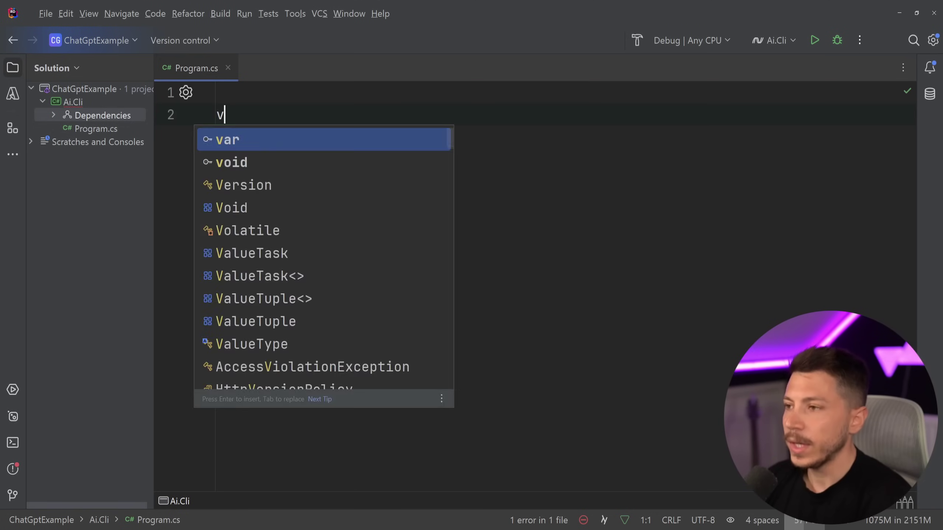
pyautogui.write('ar v')
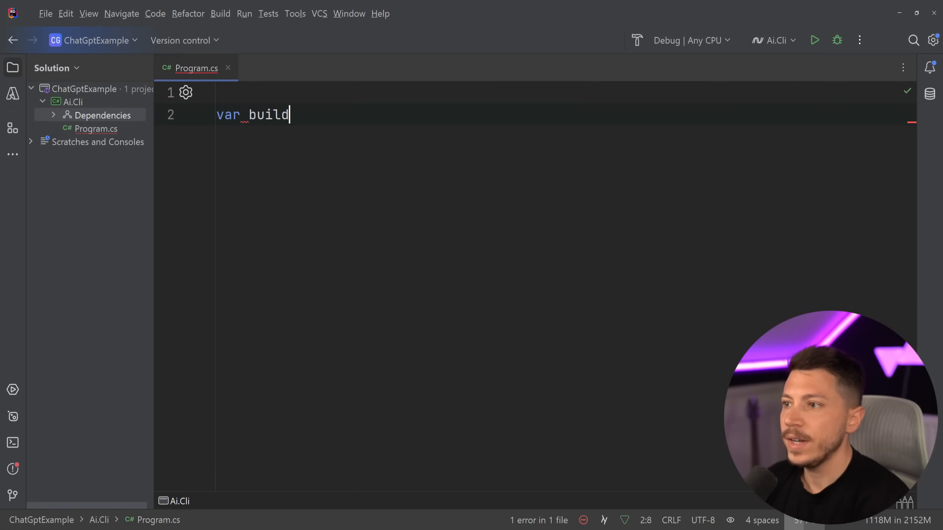
pyautogui.write('er = Ho')
# Step: Create the builder via Host.CreateEmptyApplicationBuilder with new HostApplicationBuilderSettings { Args = args }
pyautogui.press('Return')
pyautogui.write('.')
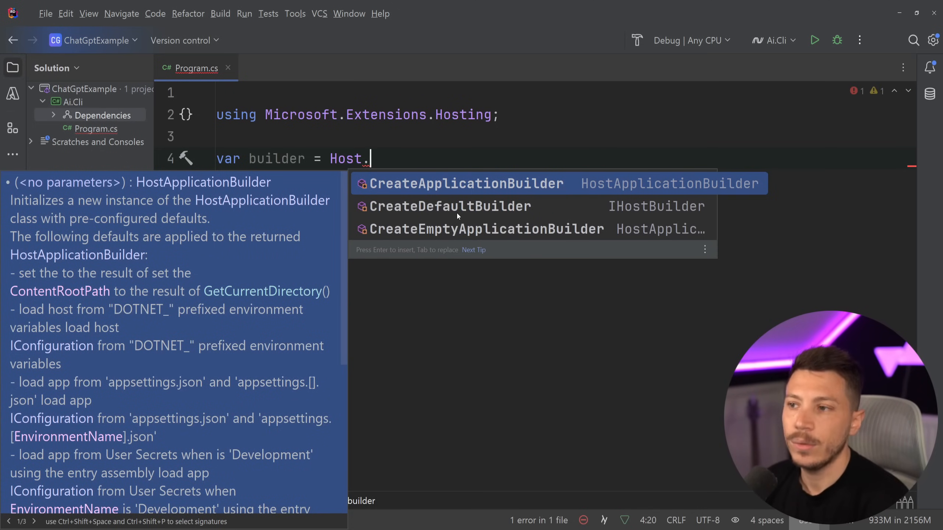
pyautogui.write('Crea')
pyautogui.click(456, 212)
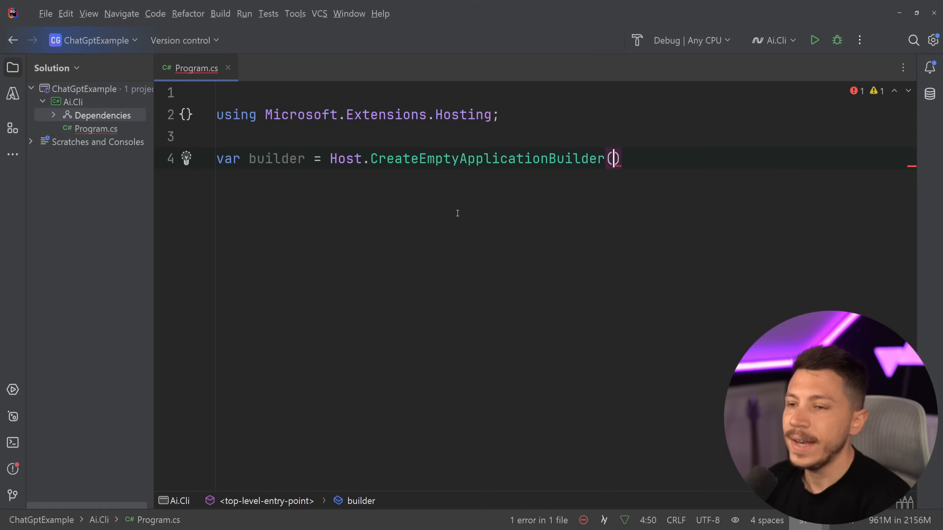
pyautogui.hotkey('ctrl', 'space')
pyautogui.press('Return')
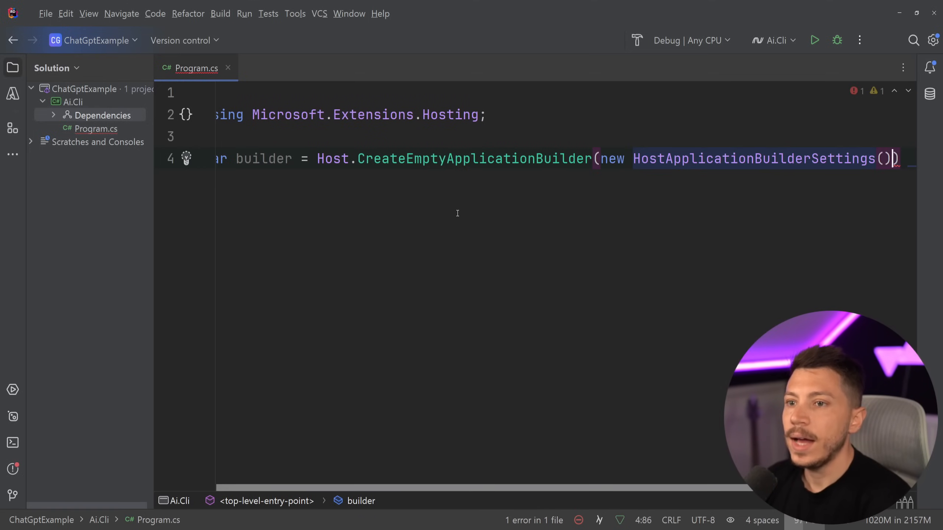
pyautogui.write('{')
pyautogui.press('Return')
pyautogui.hotkey('ctrl', 'space')
pyautogui.press('Return')
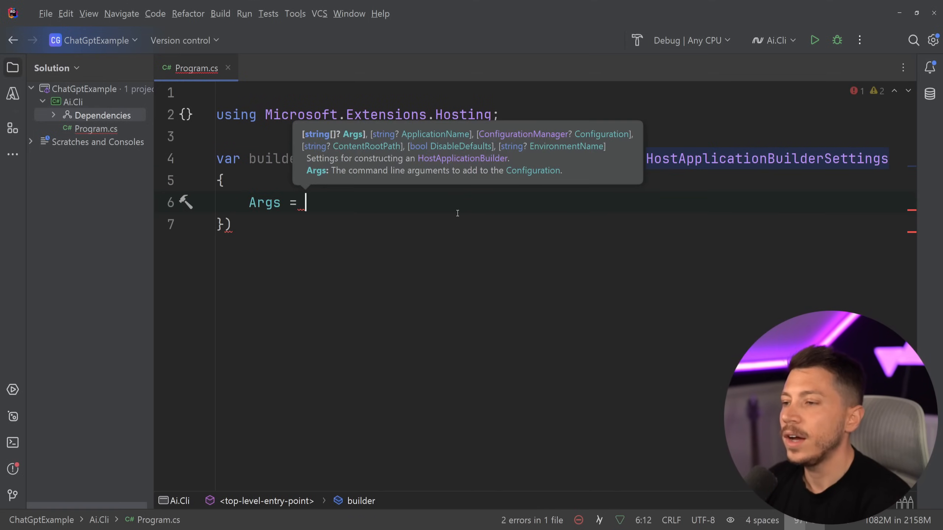
pyautogui.write('args')
pyautogui.press('Down')
pyautogui.press('End')
pyautogui.write(';')
pyautogui.press('Return')
pyautogui.press('Return')
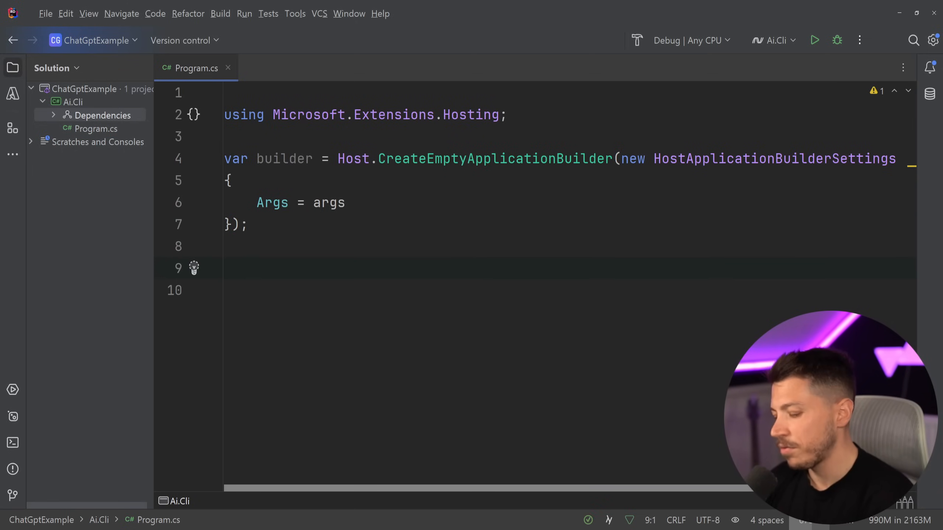
pyautogui.write('builder.')
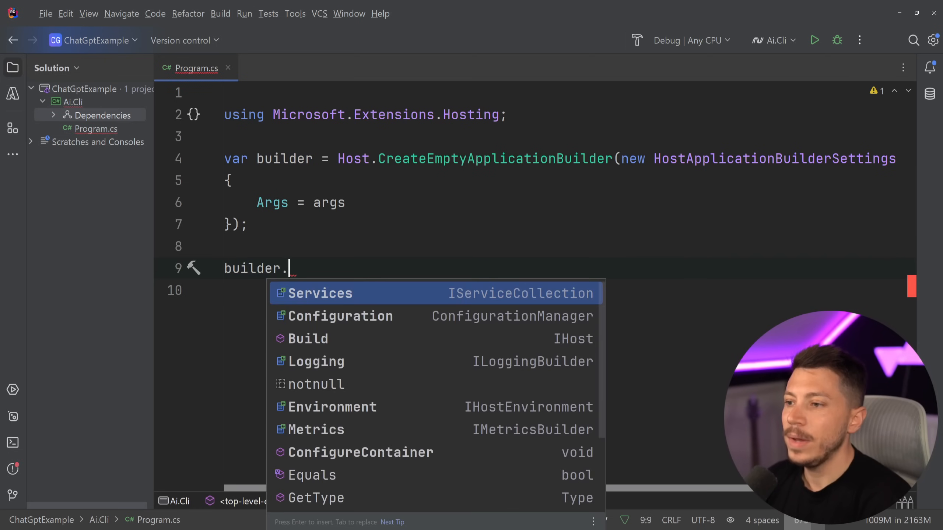
# Step: Begin a builder.Services.AddAzureOpenA call, correcting typos in the method name
pyautogui.press('Return')
pyautogui.write('.')
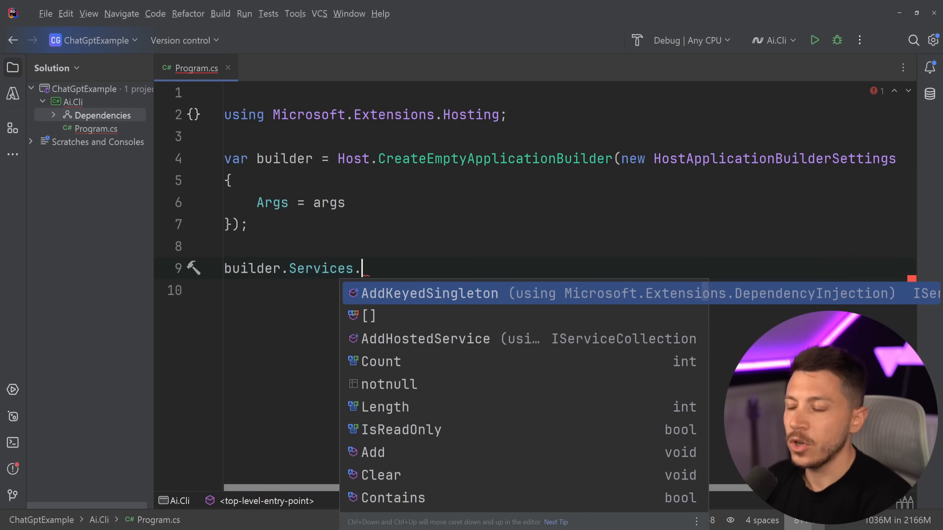
pyautogui.write('AddOpen')
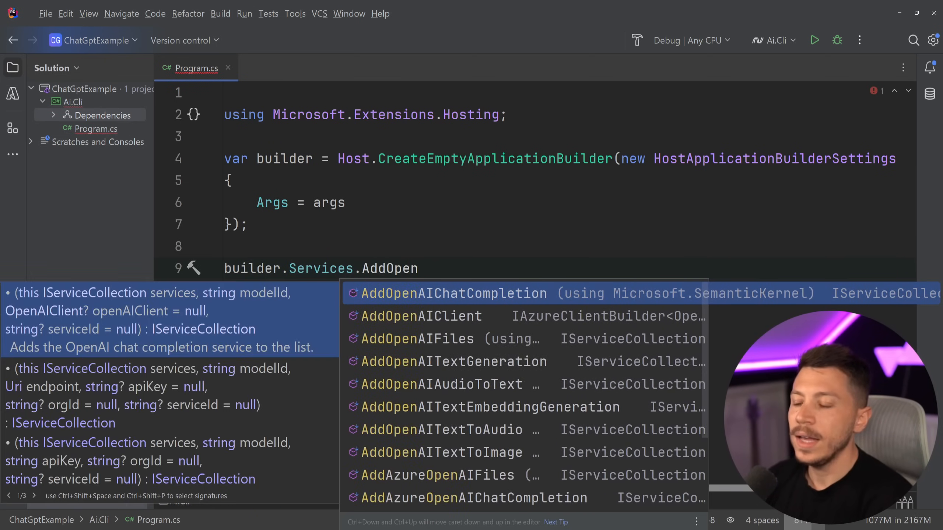
pyautogui.press('BackSpace')
pyautogui.press('BackSpace')
pyautogui.press('BackSpace')
pyautogui.write('AzureApi')
pyautogui.press('BackSpace')
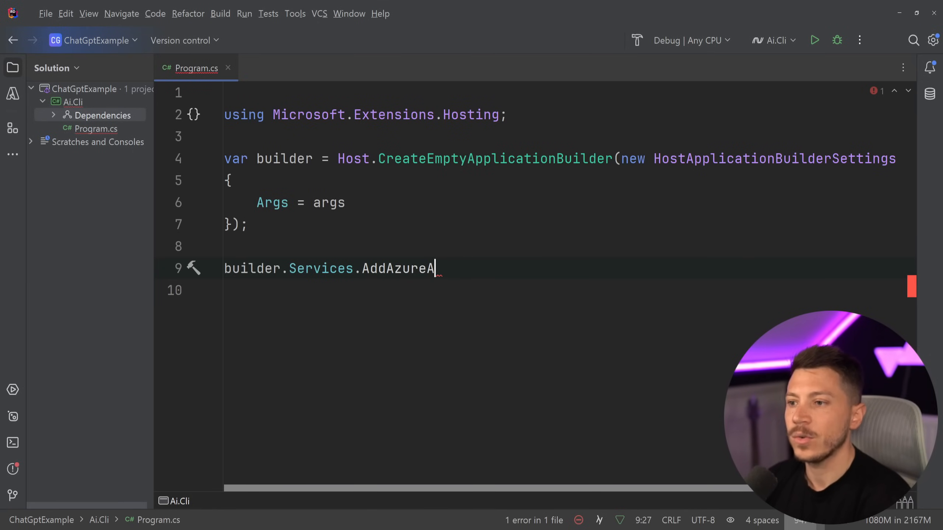
pyautogui.press('BackSpace')
pyautogui.write('OF')
pyautogui.press('BackSpace')
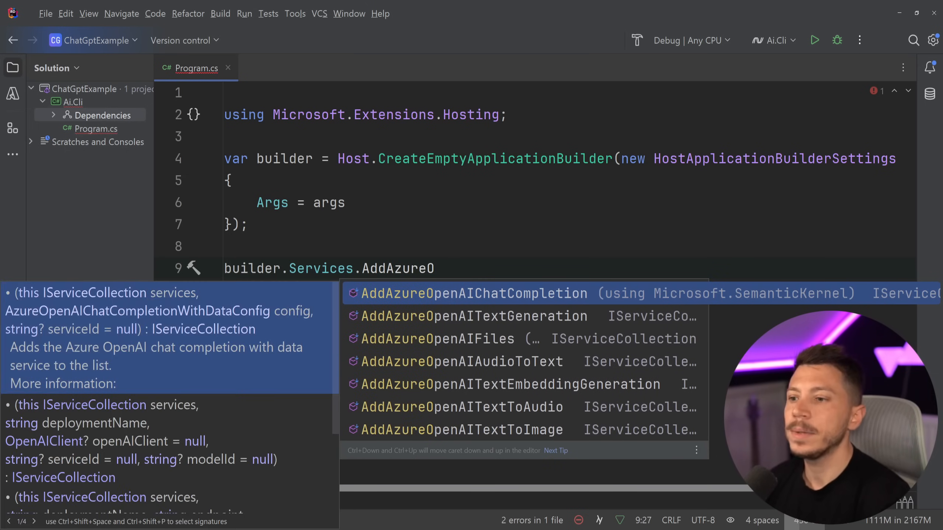
pyautogui.write('penAi')
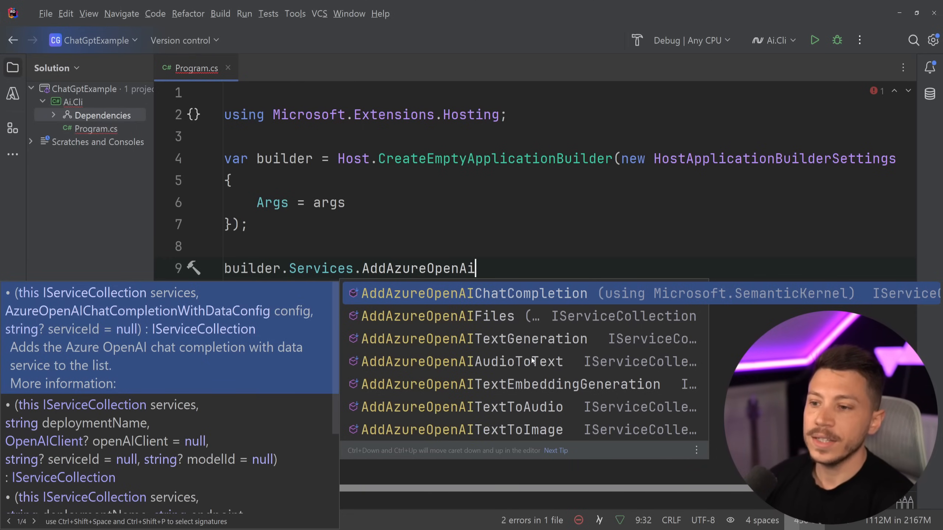
# Step: Complete the call as AddAzureOpenAIChatCompletion, importing Semantic Kernel
pyautogui.click(499, 425)
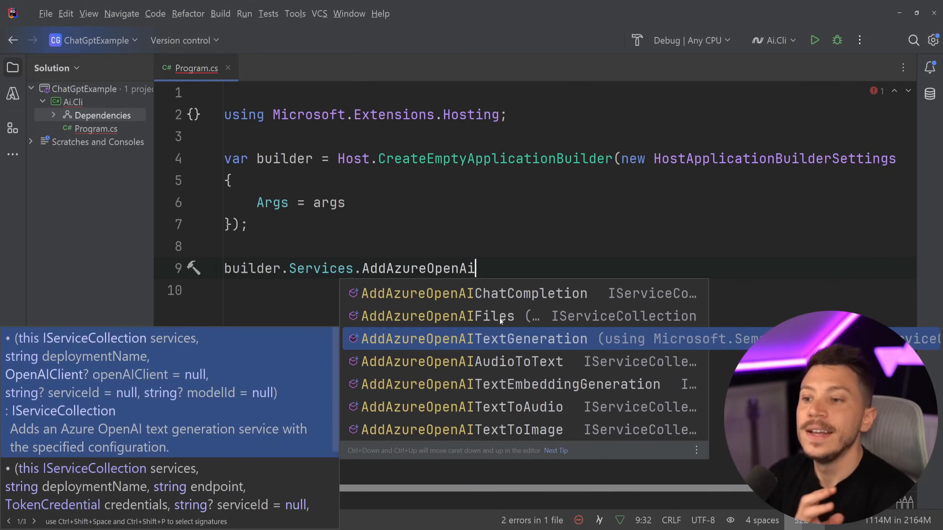
pyautogui.click(485, 293)
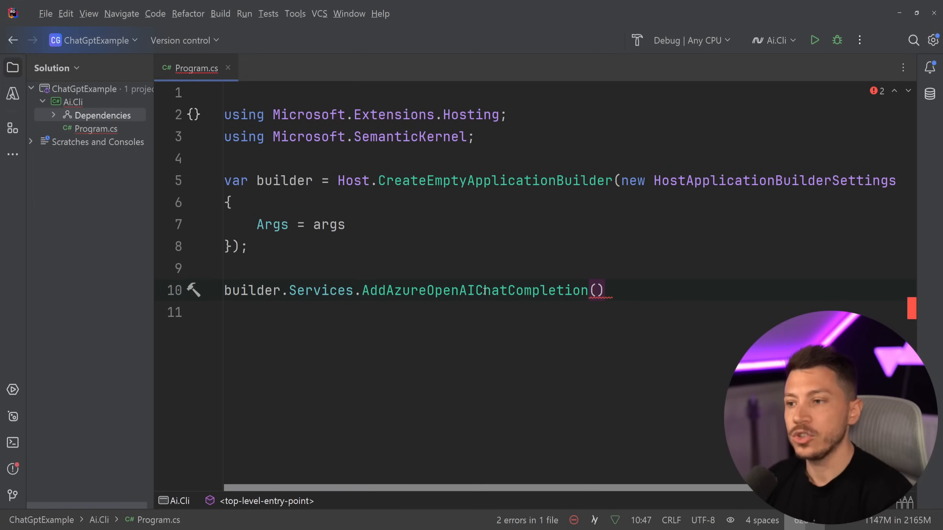
pyautogui.press('Down')
pyautogui.press('Return')
pyautogui.write('i')
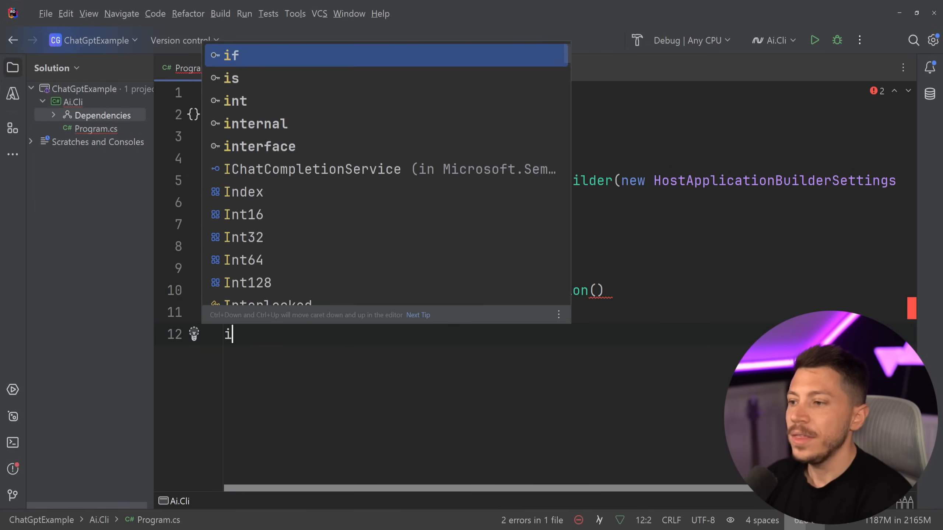
pyautogui.write('ChatC')
# Step: Discard a trial IChatCompletionService line and finish the registration with a semicolon and an empty string argument
pyautogui.press('Return')
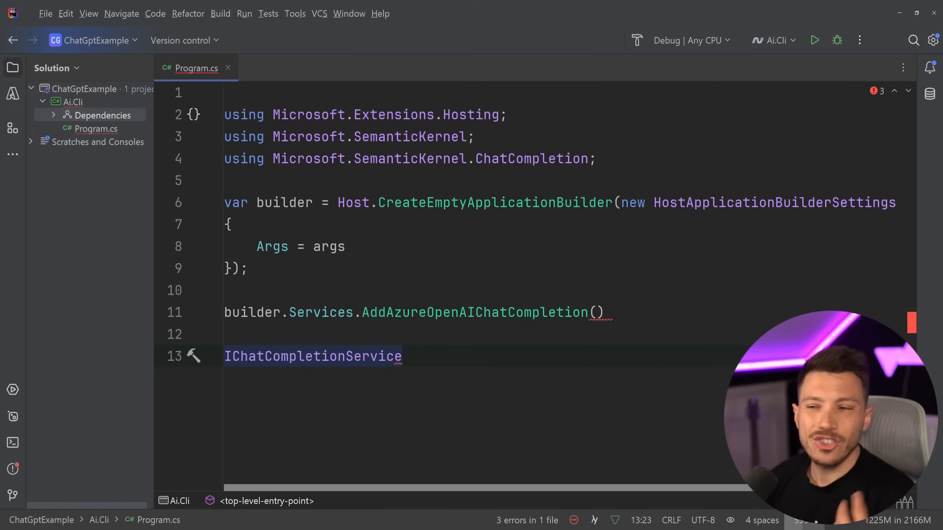
pyautogui.hotkey('shift', 'Home')
pyautogui.press('BackSpace')
pyautogui.press('Up')
pyautogui.press('Up')
pyautogui.press('End')
pyautogui.write(';')
pyautogui.press('Left')
pyautogui.press('Left')
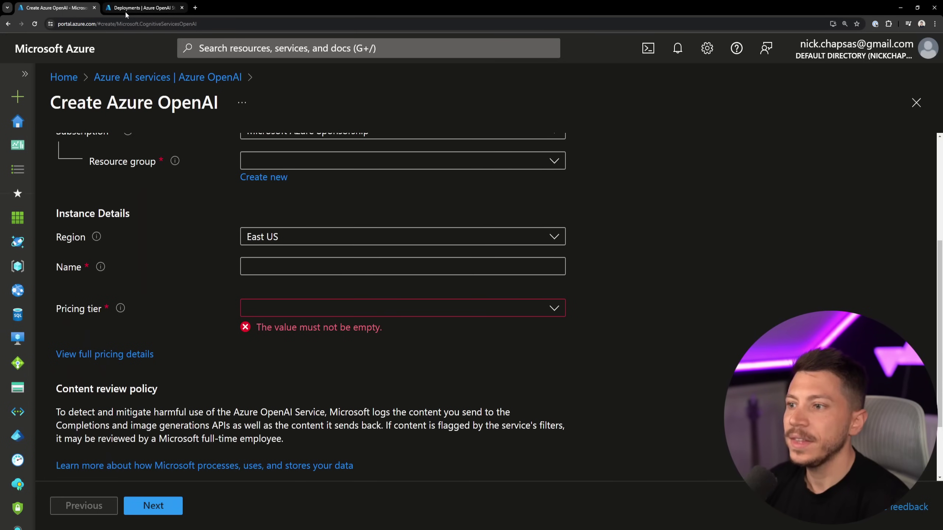
# Step: Copy the gpt-4o deployment name from Azure OpenAI Studio into the first argument and add an empty second one
pyautogui.click(125, 11)
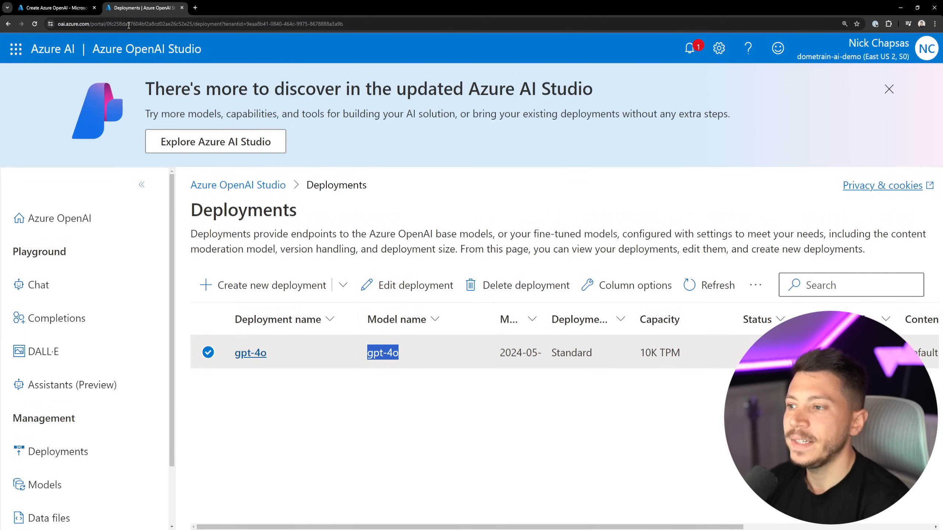
pyautogui.moveTo(275, 353); pyautogui.dragTo(238, 353)
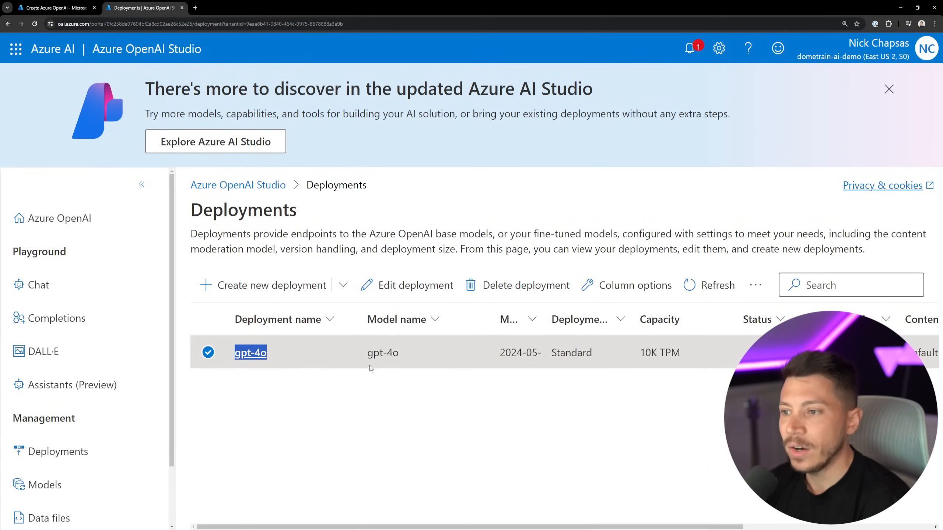
pyautogui.doubleClick(374, 354)
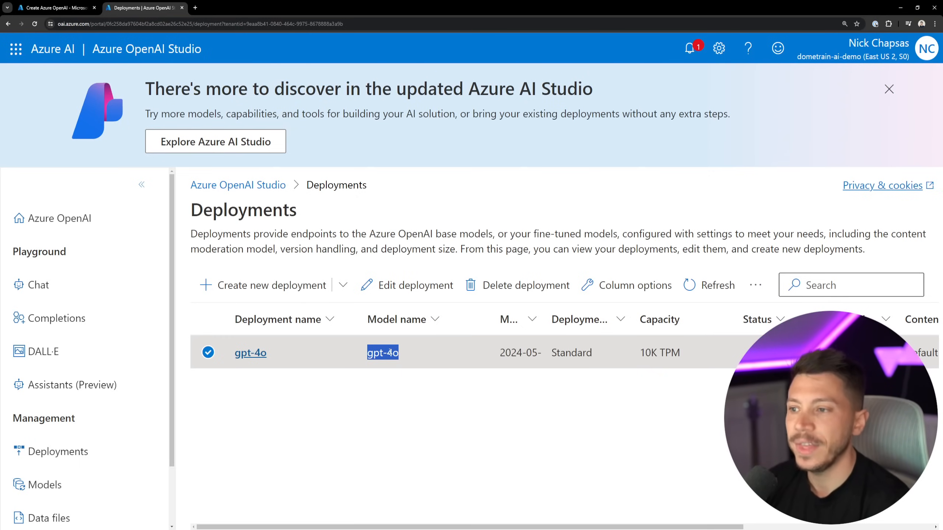
pyautogui.hotkey('alt', 'Tab')
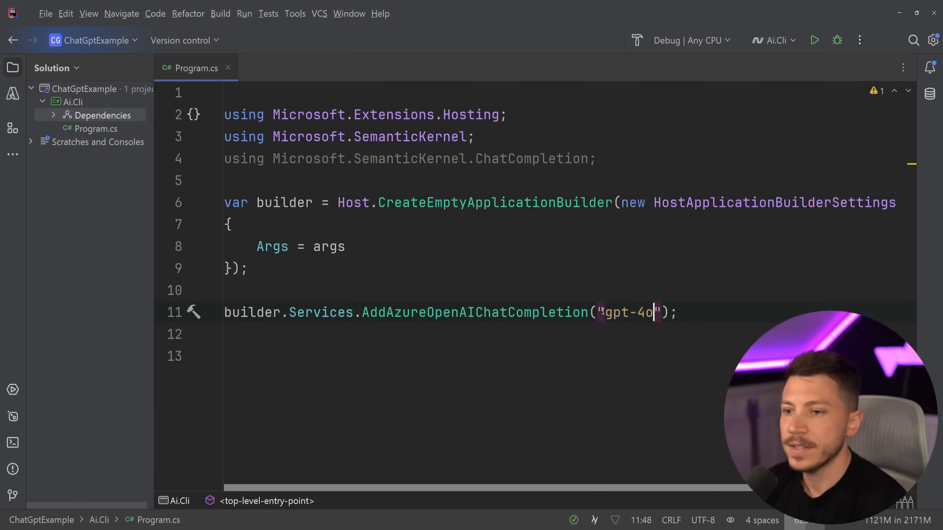
pyautogui.press('Right')
pyautogui.write(', "')
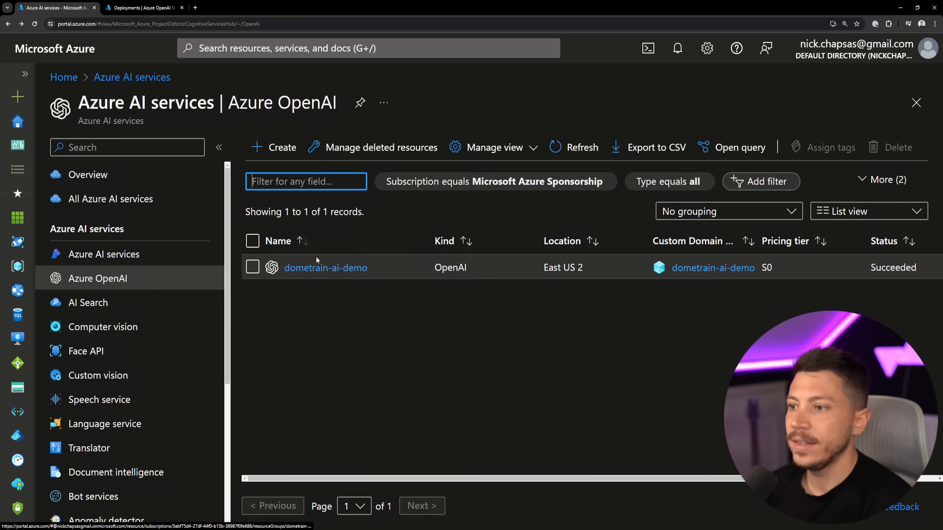
# Step: Copy the endpoint URL from dometrain-ai-demo's Keys and Endpoint page
pyautogui.click(318, 266)
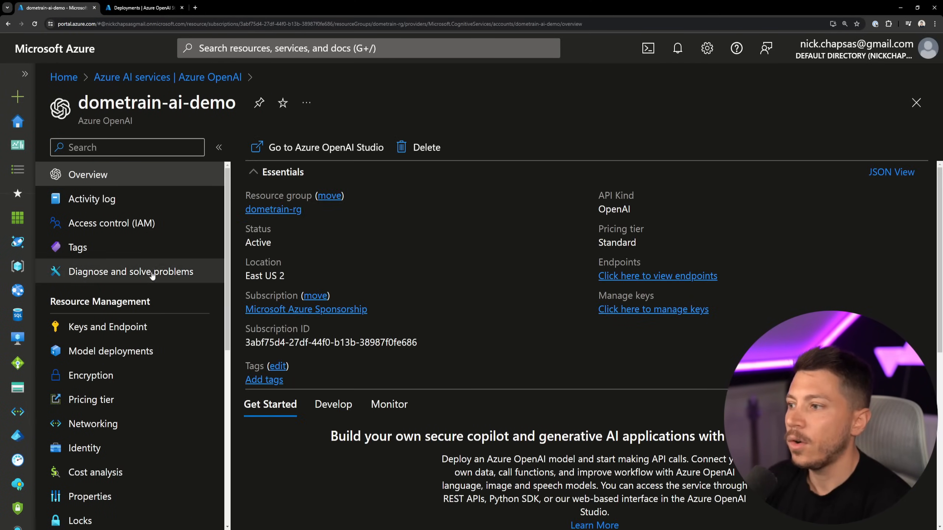
pyautogui.click(127, 326)
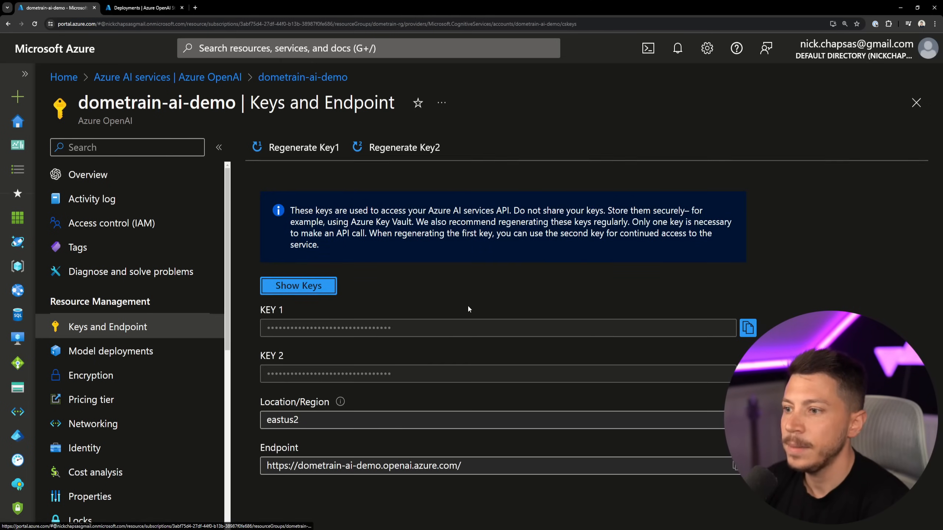
pyautogui.click(736, 466)
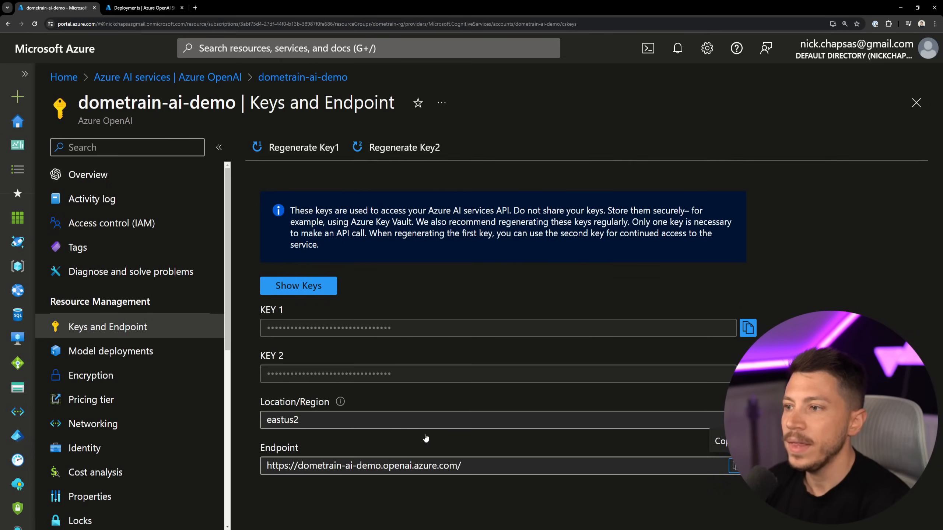
# Step: Paste the endpoint URL as the second argument and add a modelId named argument
pyautogui.click(900, 8)
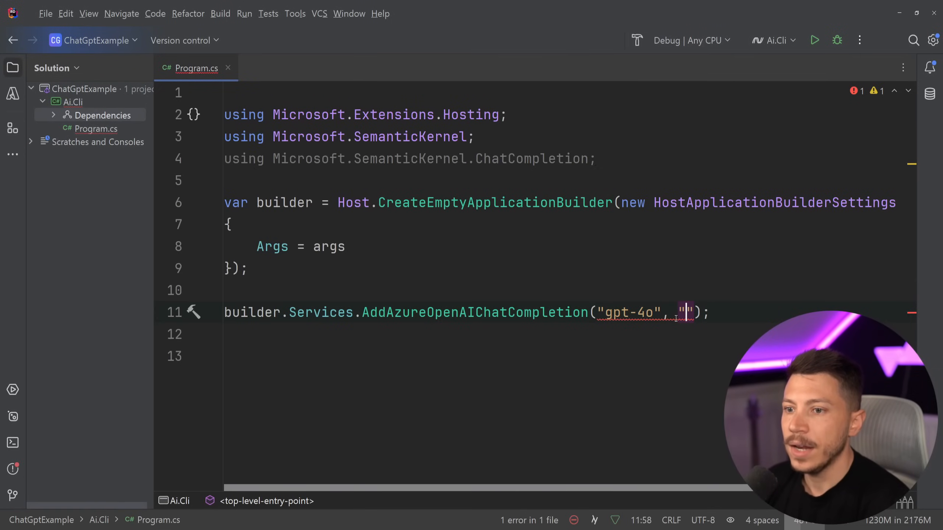
pyautogui.hotkey('ctrl', 'v')
pyautogui.press('Right')
pyautogui.write(', ')
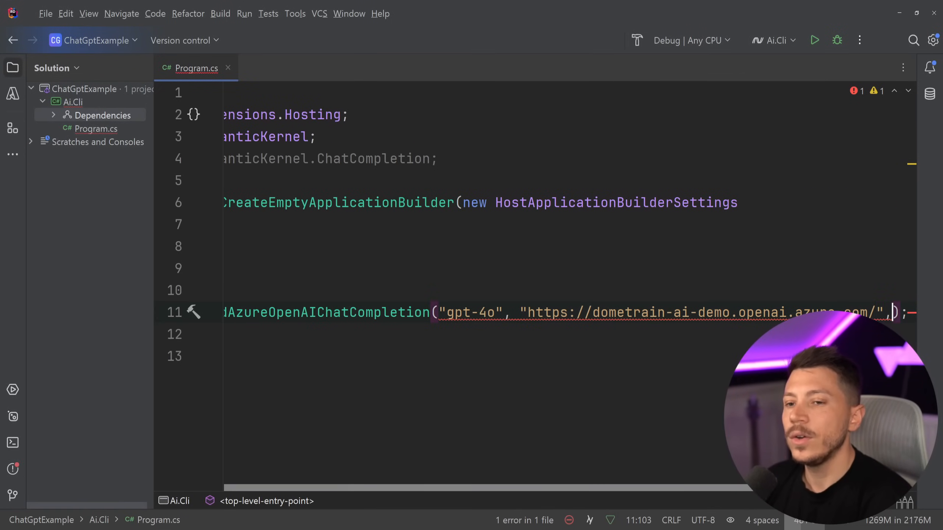
pyautogui.write(' "')
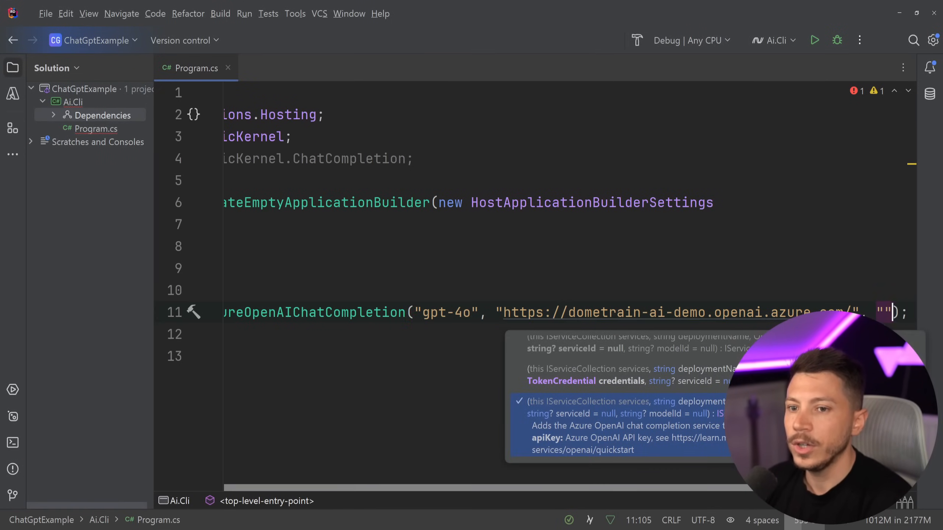
pyautogui.press('Right')
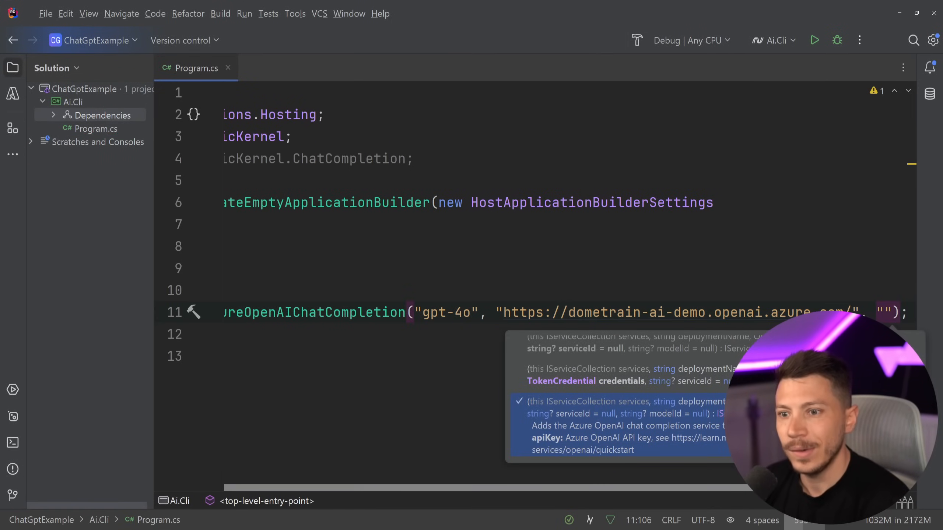
pyautogui.write(', ')
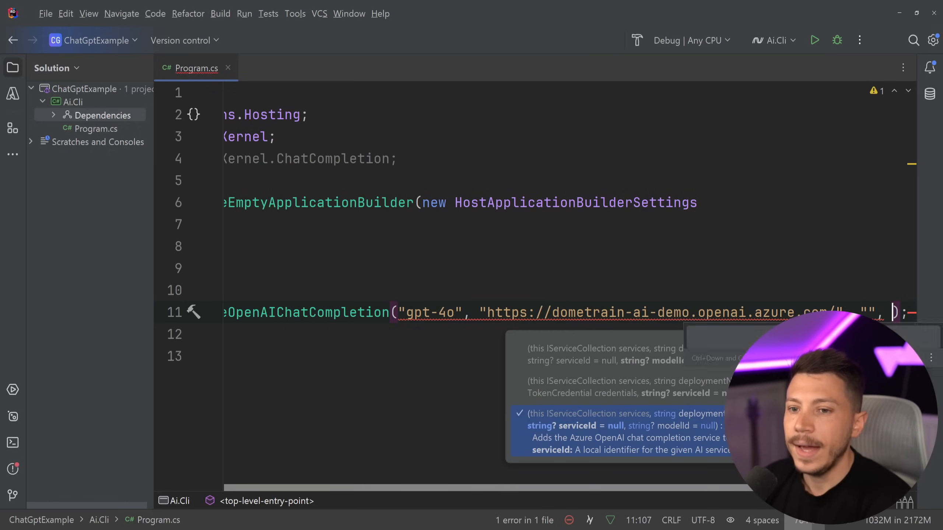
pyautogui.write('mo')
pyautogui.press('Return')
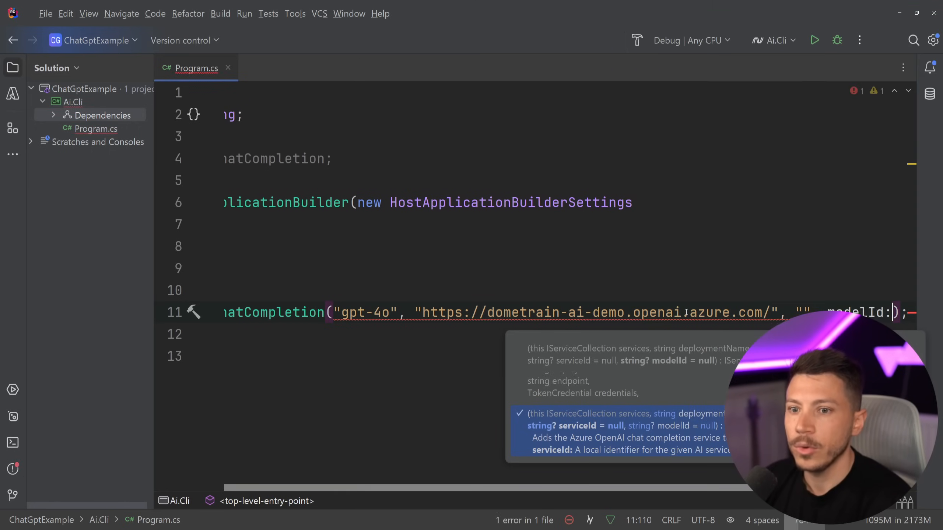
pyautogui.press('Escape')
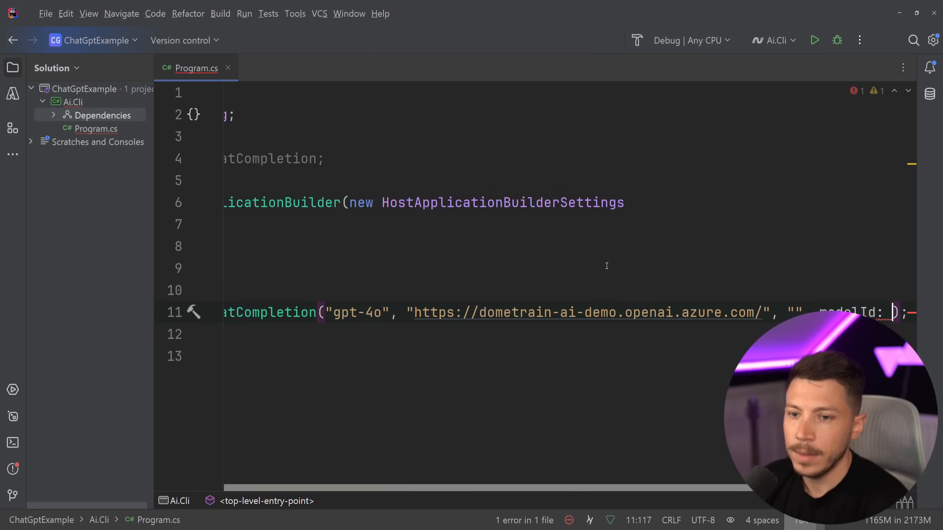
# Step: Copy gpt-4o from the first argument into the modelId quotes
pyautogui.press('Down')
pyautogui.press('Down')
pyautogui.press('Return')
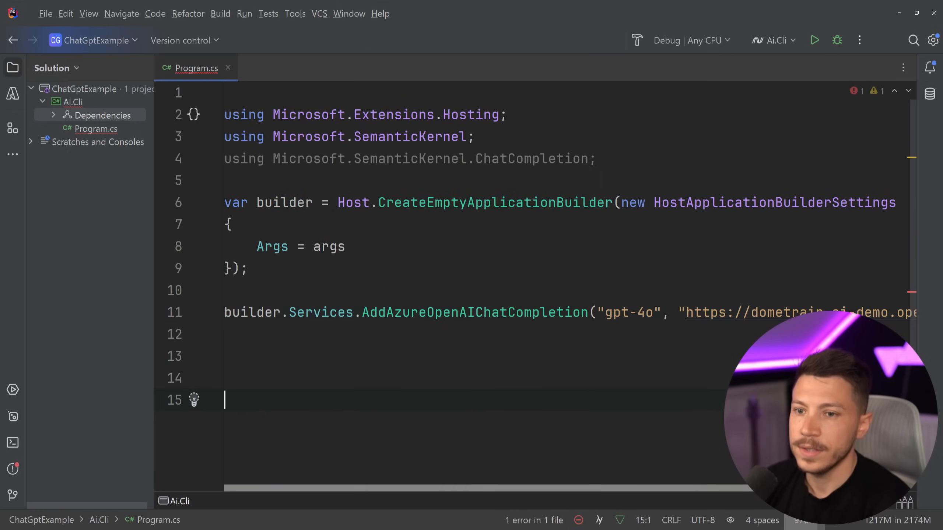
pyautogui.scroll(-1, 806, 273)
pyautogui.click(806, 273)
pyautogui.press('Down')
pyautogui.press('Up')
pyautogui.press('End')
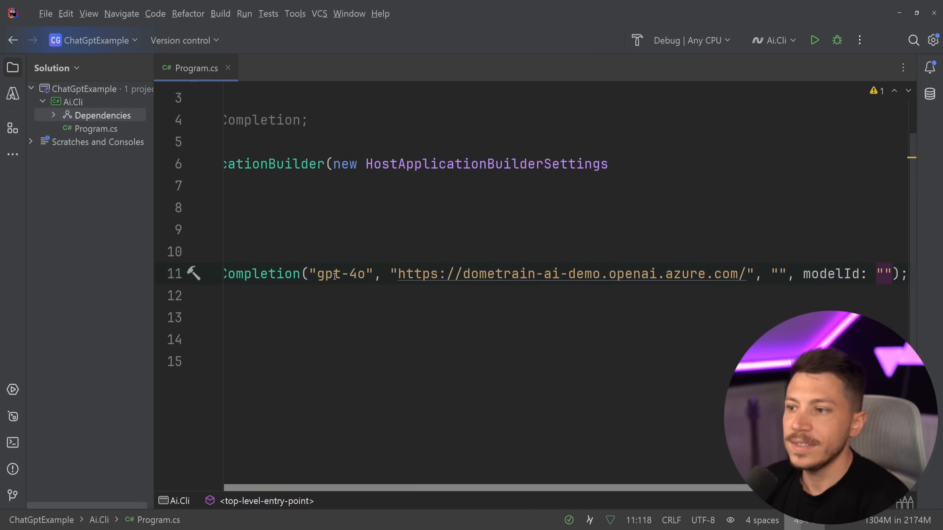
pyautogui.moveTo(317, 274); pyautogui.dragTo(366, 274)
pyautogui.hotkey('ctrl', 'c')
pyautogui.click(888, 274)
pyautogui.hotkey('ctrl', 'v')
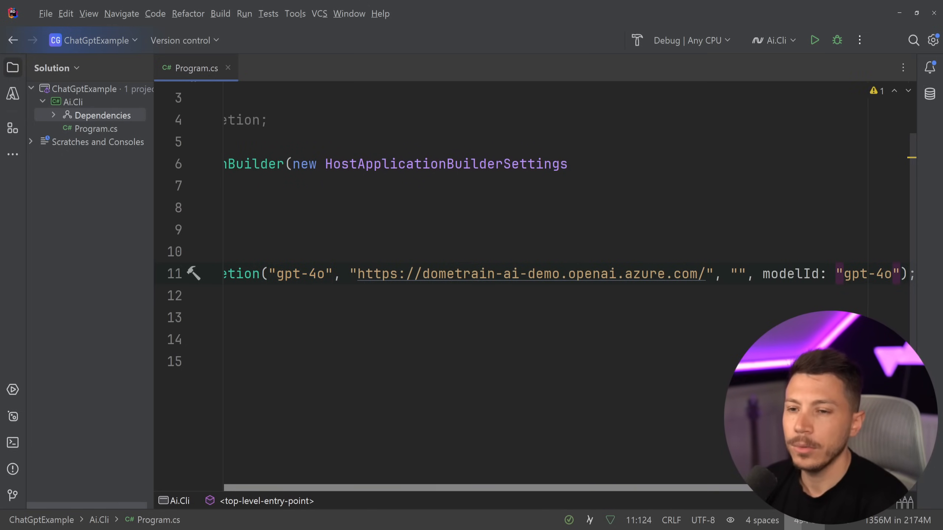
# Step: With the caret in the empty key quotes, copy KEY 1 from the Azure portal
pyautogui.click(738, 273)
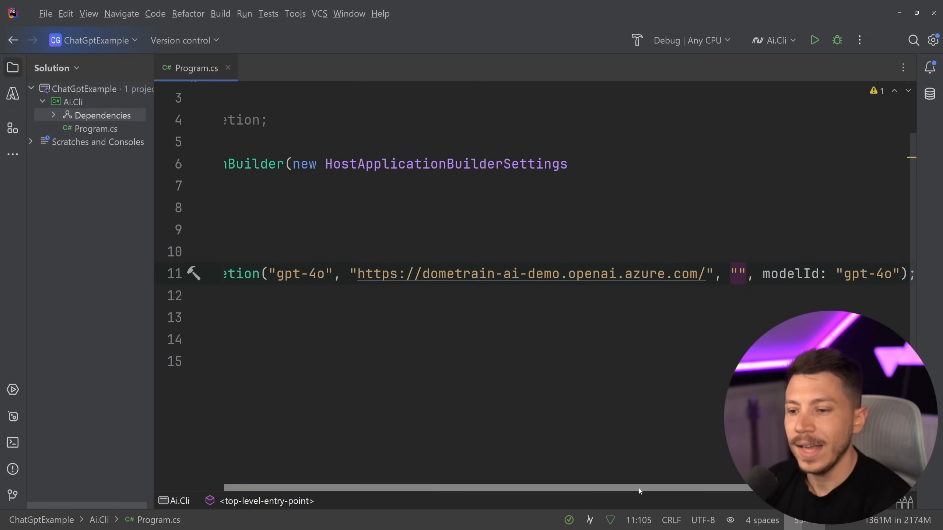
pyautogui.hotkey('alt', 'Tab')
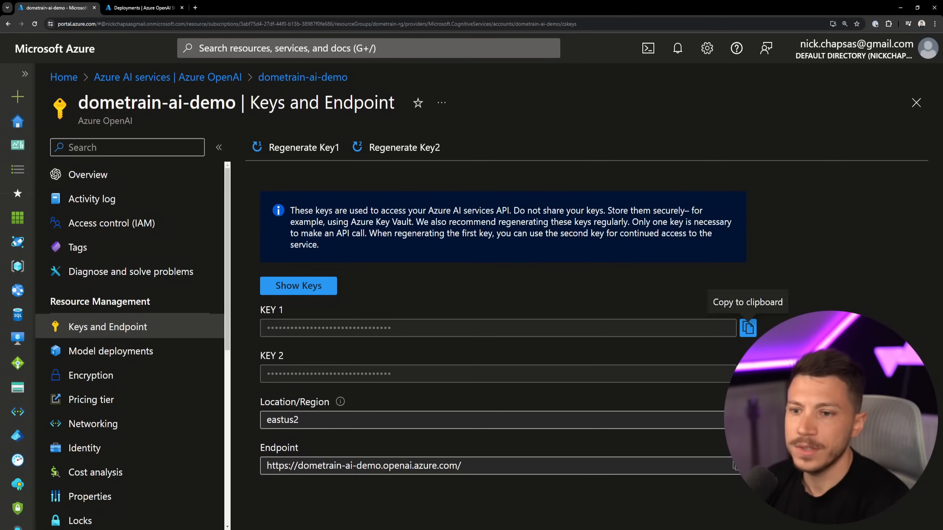
pyautogui.click(748, 328)
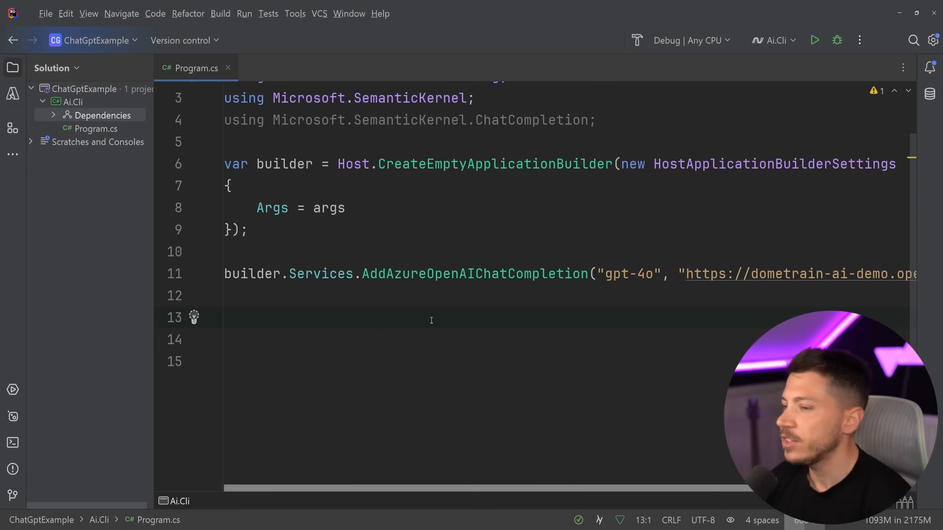
# Step: Add var app = builder.Build(); below the registration
pyautogui.doubleClick(413, 274)
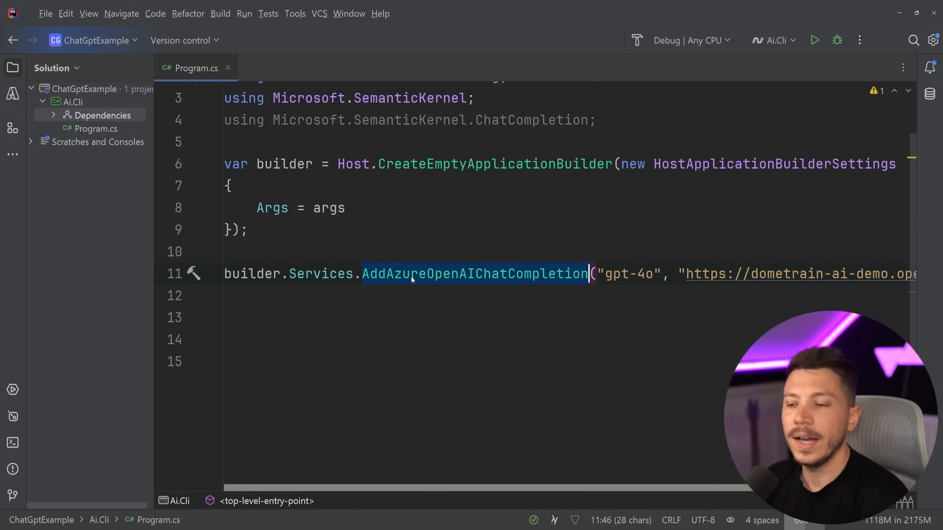
pyautogui.click(275, 314)
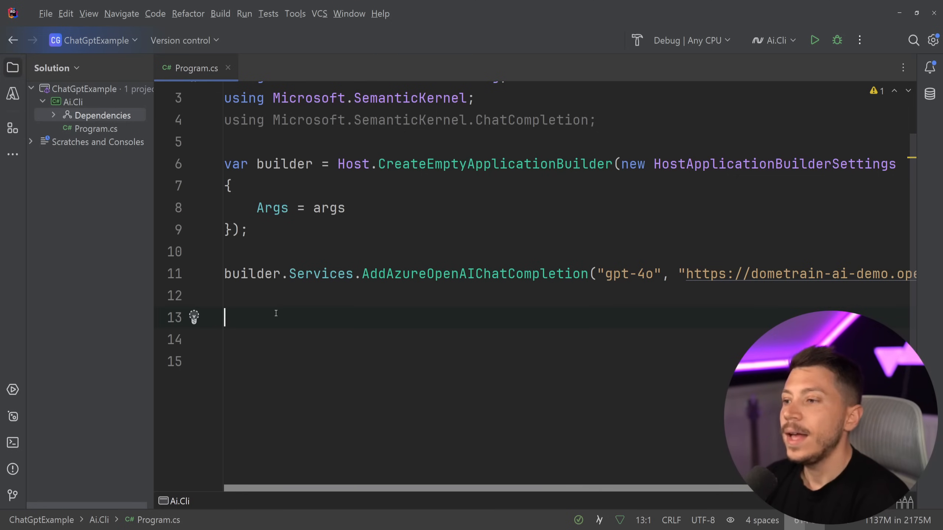
pyautogui.write('var app = builder')
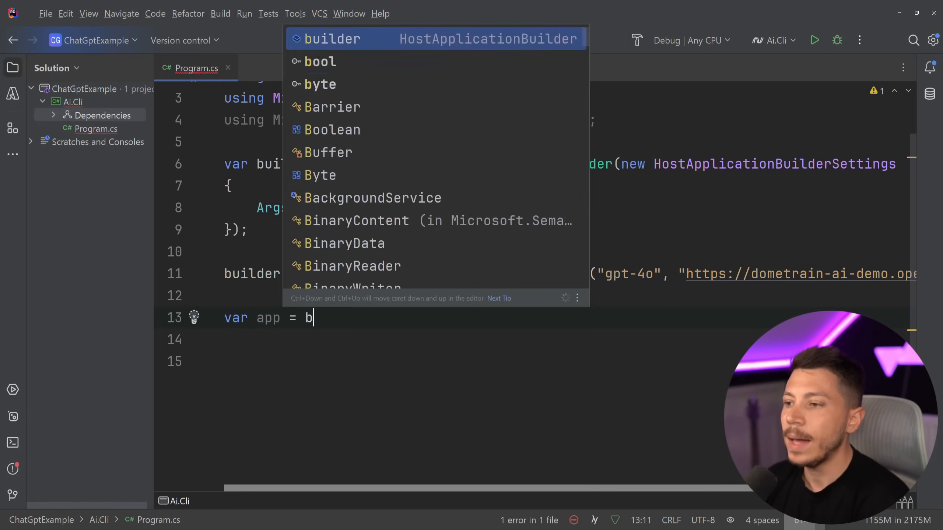
pyautogui.write('.Bu')
pyautogui.press('Return')
pyautogui.write(';')
pyautogui.press('Return')
pyautogui.press('Return')
pyautogui.write('v')
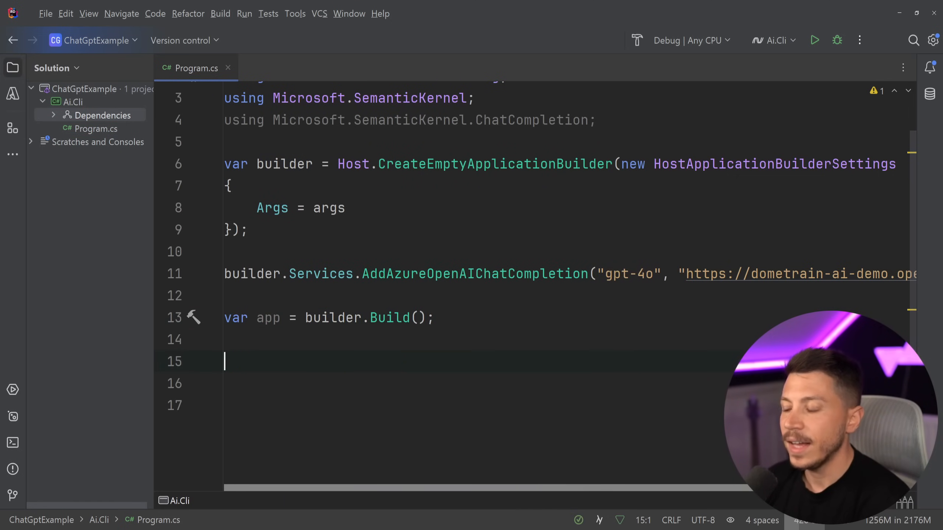
pyautogui.write('ar chat = ')
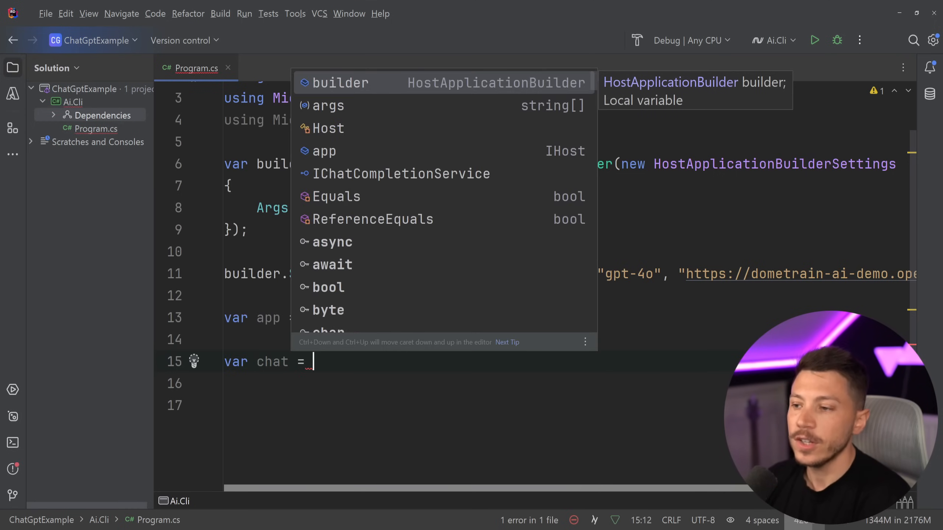
pyautogui.write('a')
# Step: Fetch IChatCompletionService via app.Services.GetRequiredService into a chat variable
pyautogui.press('Return')
pyautogui.write('.')
pyautogui.press('BackSpace')
pyautogui.press('BackSpace')
pyautogui.press('BackSpace')
pyautogui.write('pp.S')
pyautogui.press('Return')
pyautogui.write('.')
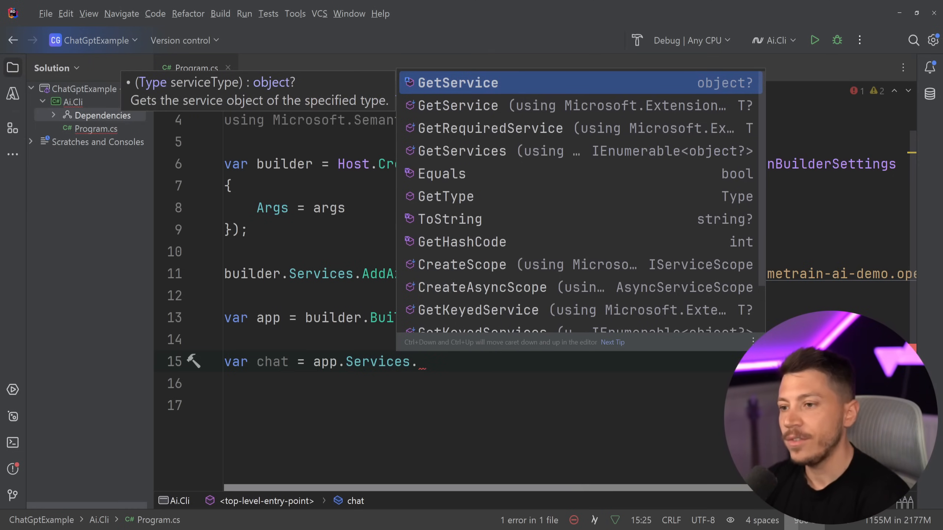
pyautogui.press('Down')
pyautogui.press('Down')
pyautogui.press('Return')
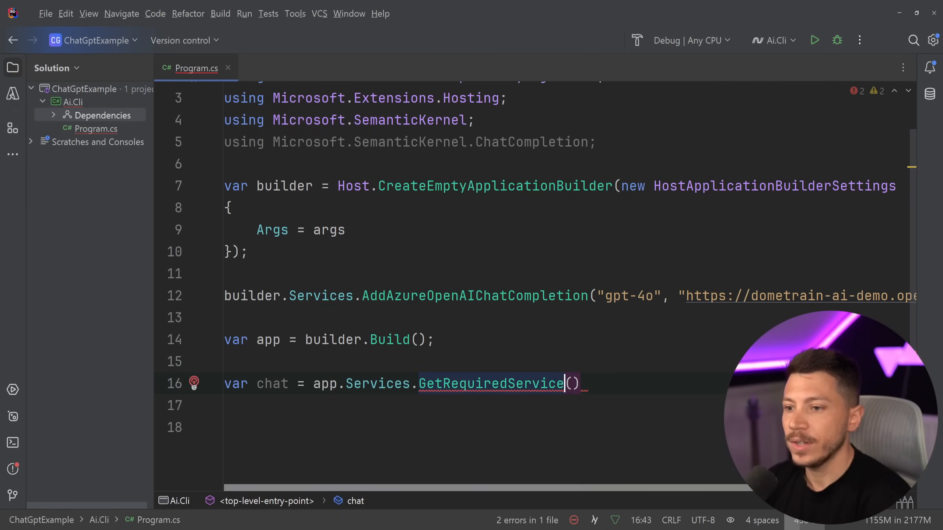
pyautogui.write('<')
pyautogui.write('ICHatCompletionServi')
pyautogui.press('Return')
pyautogui.write(';')
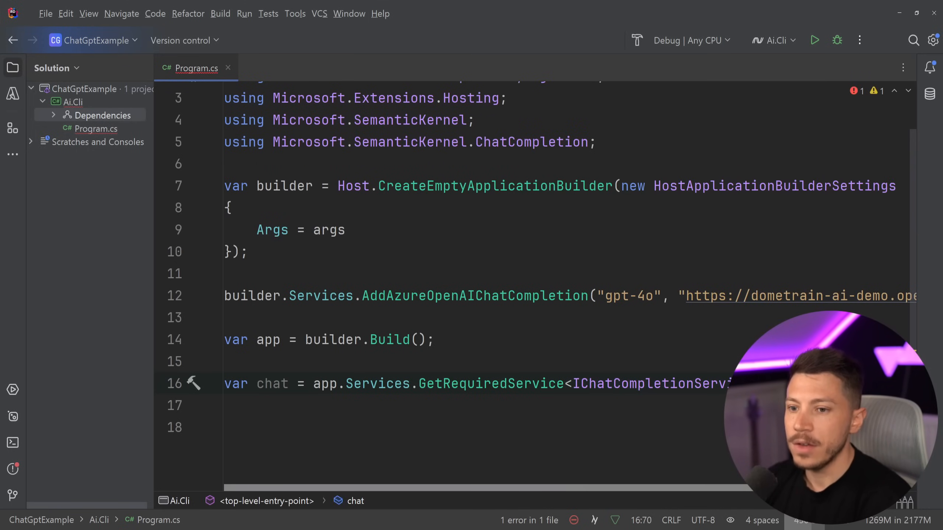
# Step: Begin declaring var chatHistory on a fresh line
pyautogui.press('Down')
pyautogui.press('Down')
pyautogui.scroll(-3, 333, 362)
pyautogui.press('Return')
pyautogui.press('Up')
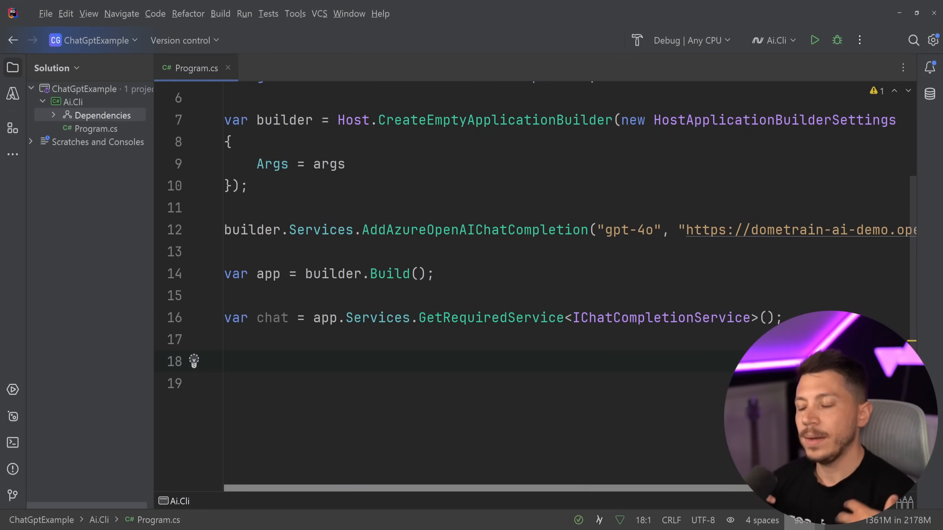
pyautogui.write('v')
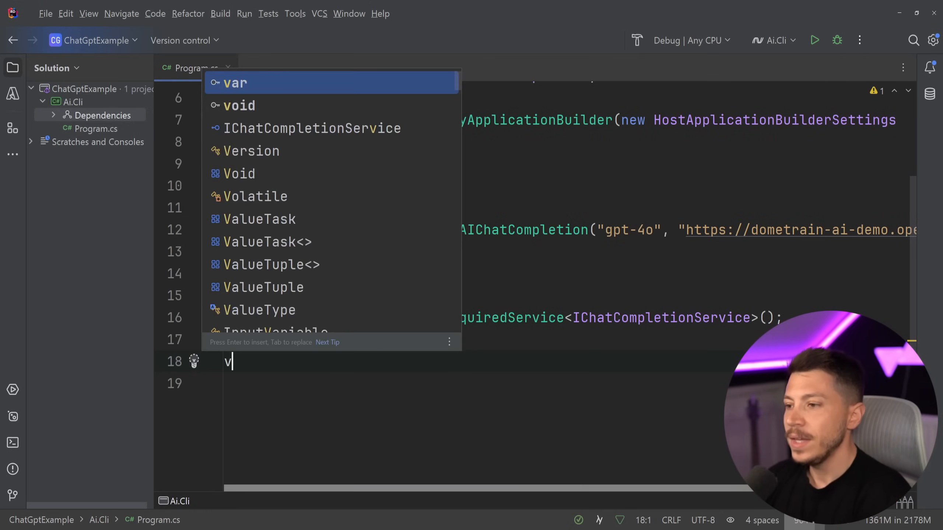
pyautogui.write('ar ch')
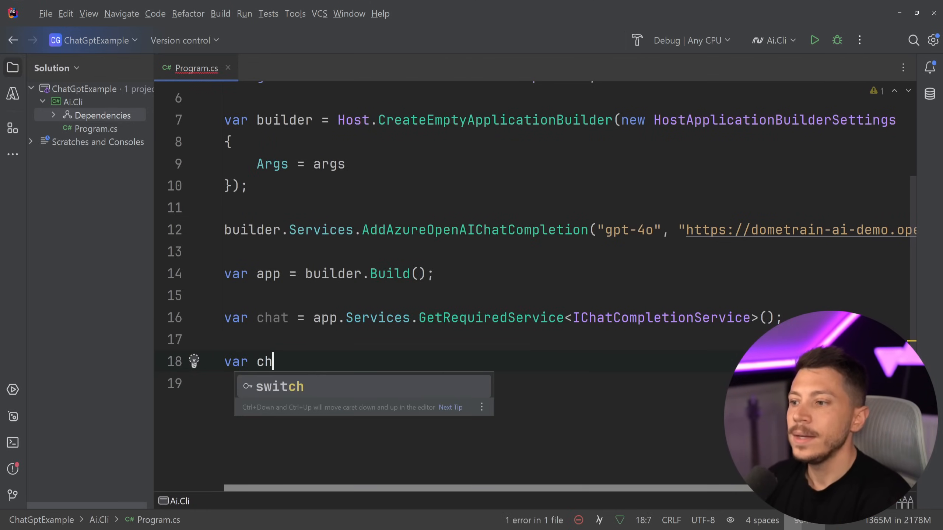
pyautogui.write('atHistory  ')
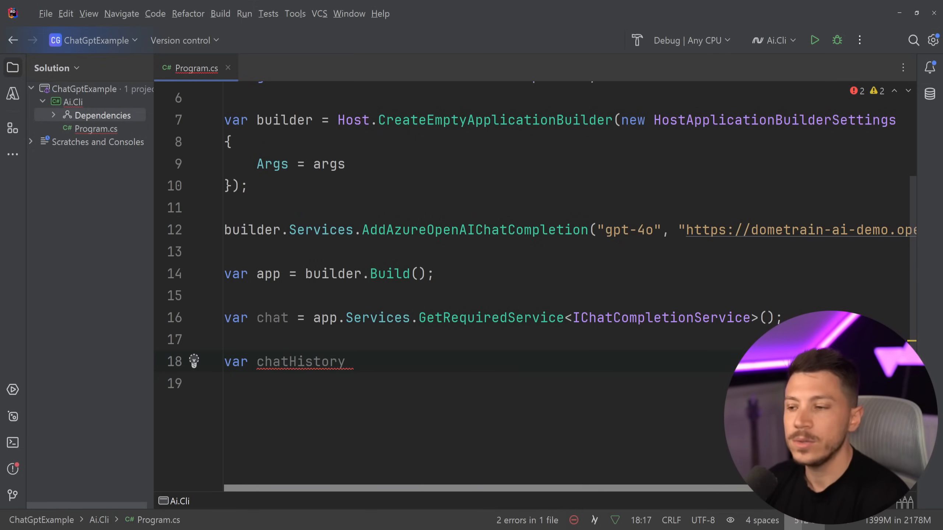
pyautogui.write('=')
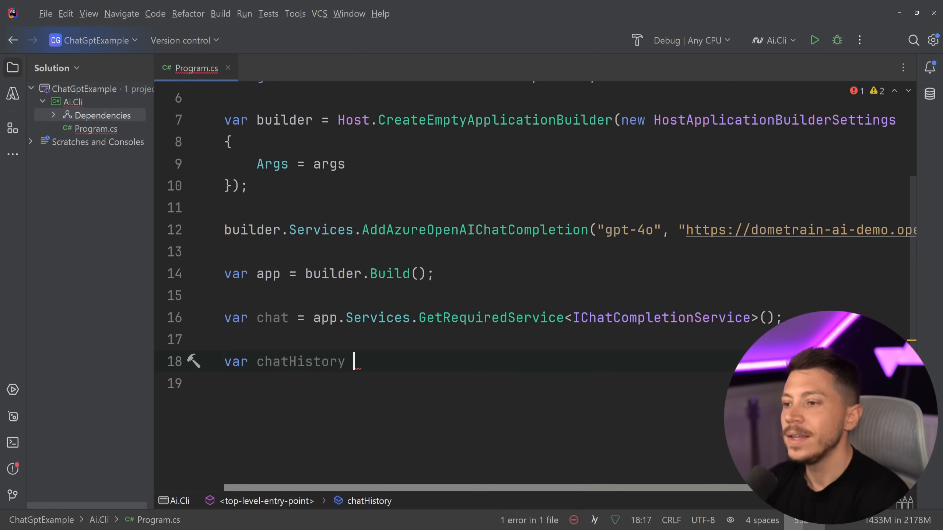
pyautogui.write('new CHat')
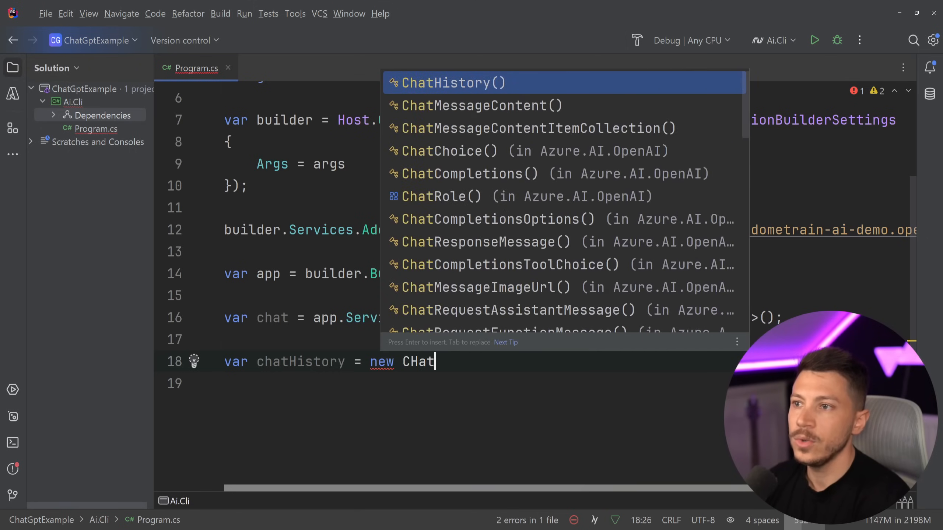
pyautogui.write('H')
# Step: Initialize chatHistory as new ChatHistory() and move to a fresh line below it
pyautogui.press('Return')
pyautogui.write(';')
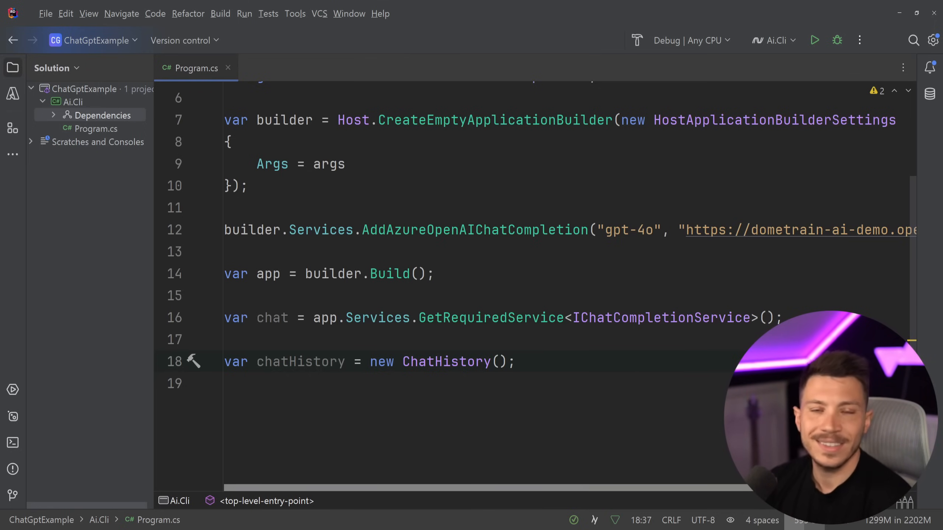
pyautogui.press('Down')
pyautogui.scroll(-1, 546, 244)
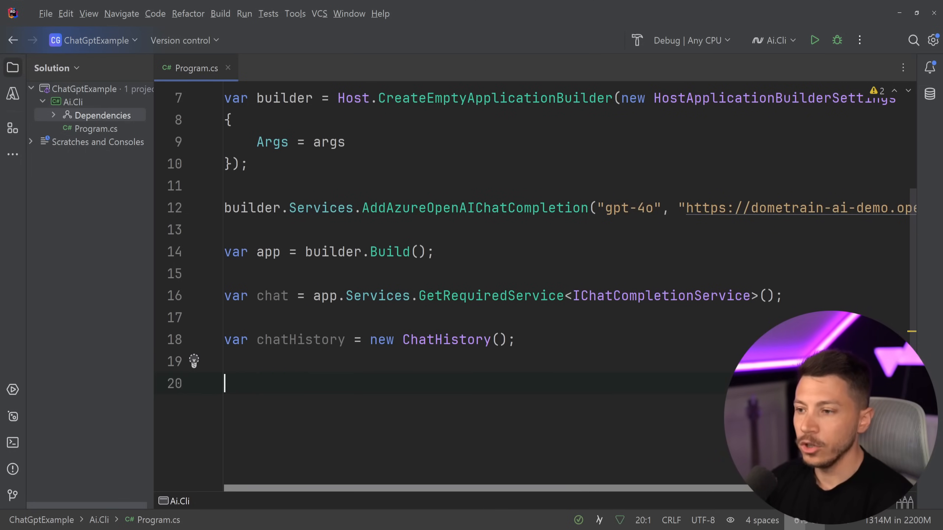
# Step: Print the green "AI: What am I?" prompt, switch to yellow and start chatHistory.AddSystemMessage()
pyautogui.hotkey('ctrl', 'v')
pyautogui.scroll(-3, 652, 358)
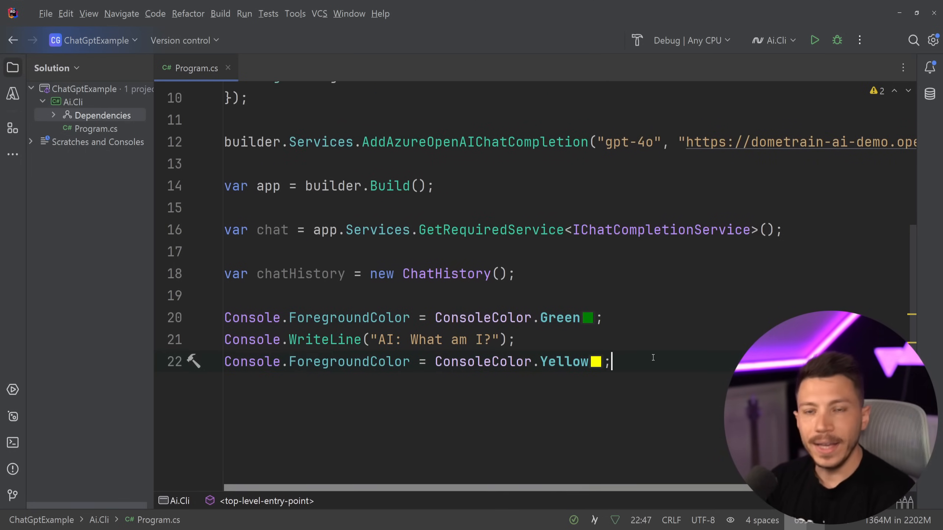
pyautogui.press('Return')
pyautogui.press('Return')
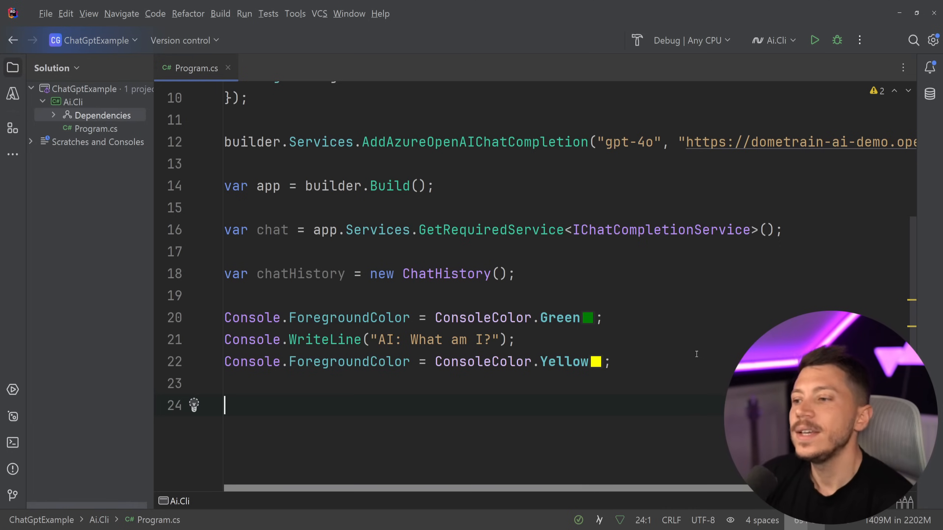
pyautogui.scroll(-1, 699, 357)
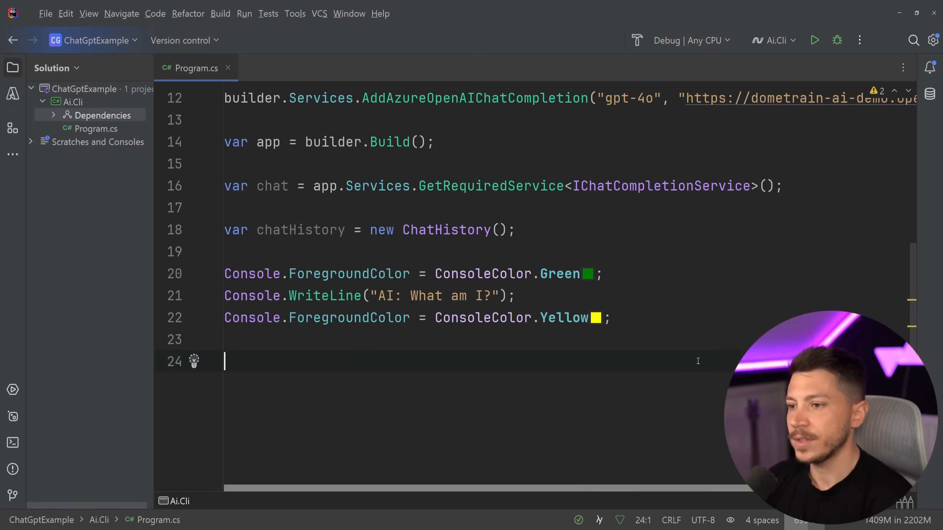
pyautogui.write('chat')
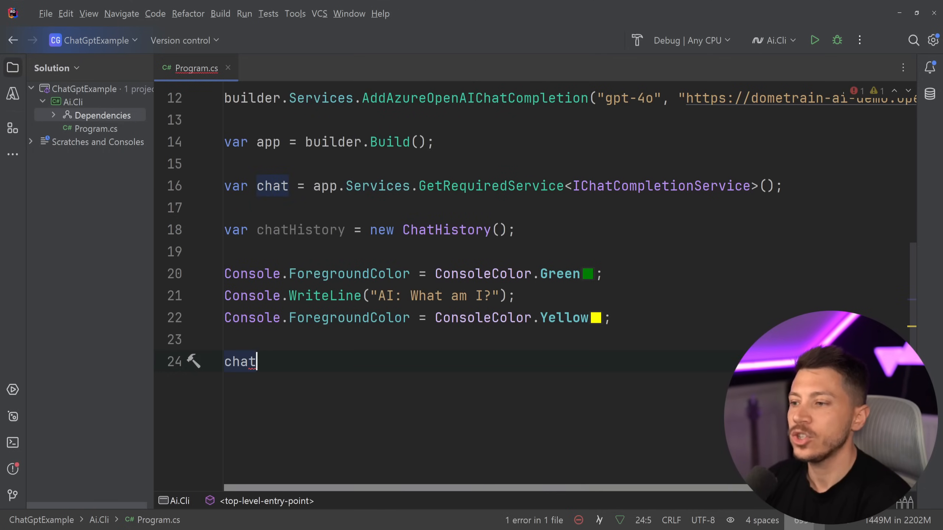
pyautogui.write('Hi')
pyautogui.press('Return')
pyautogui.write('.Add')
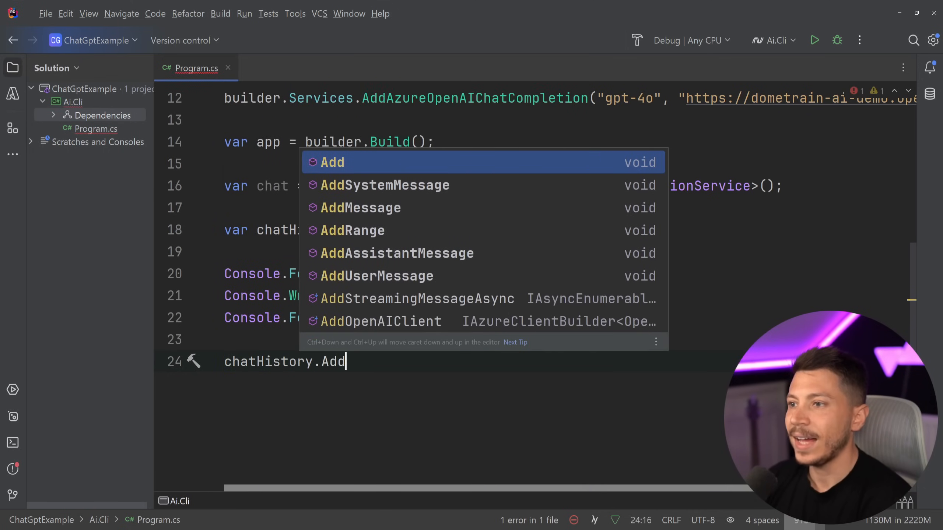
pyautogui.write('Sy')
pyautogui.press('Return')
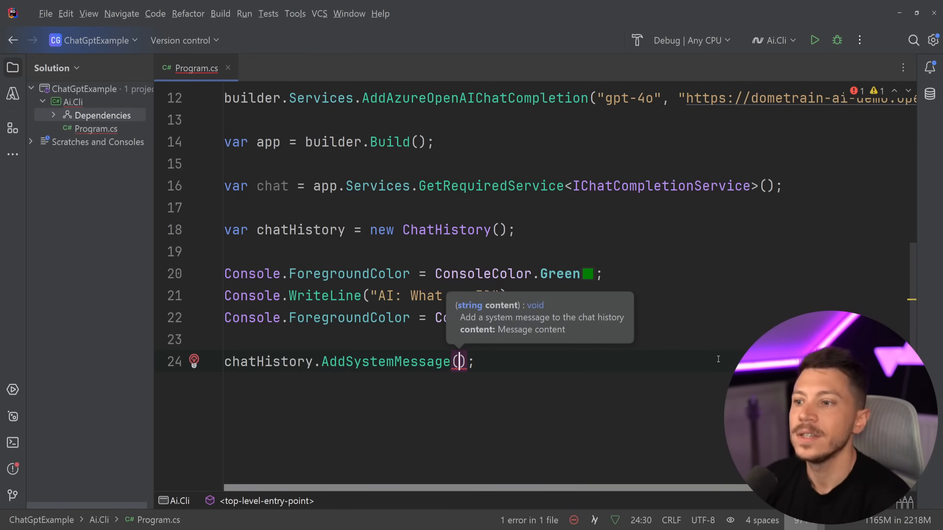
pyautogui.press('Up')
pyautogui.press('Return')
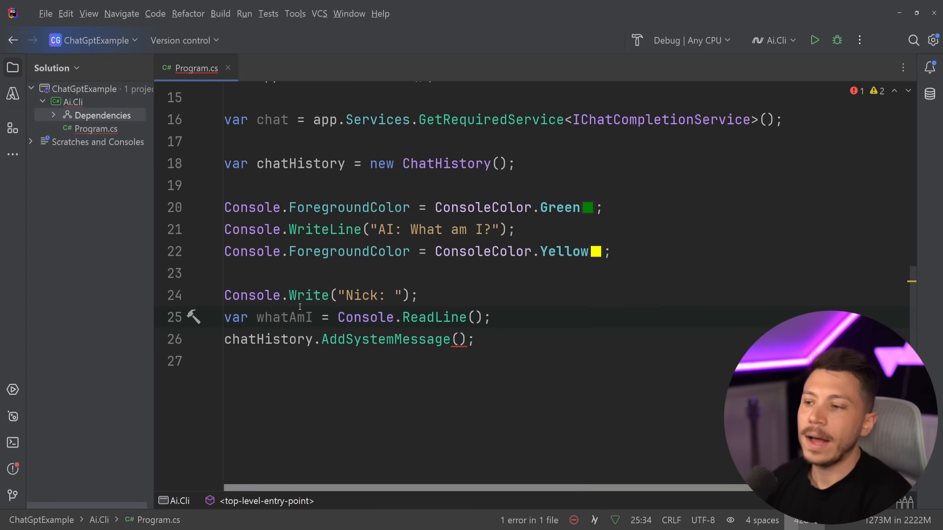
# Step: Read the answer into whatAmI and pass whatAmI! as the system message
pyautogui.doubleClick(313, 317)
pyautogui.hotkey('ctrl', 'c')
pyautogui.click(455, 339)
pyautogui.hotkey('ctrl', 'v')
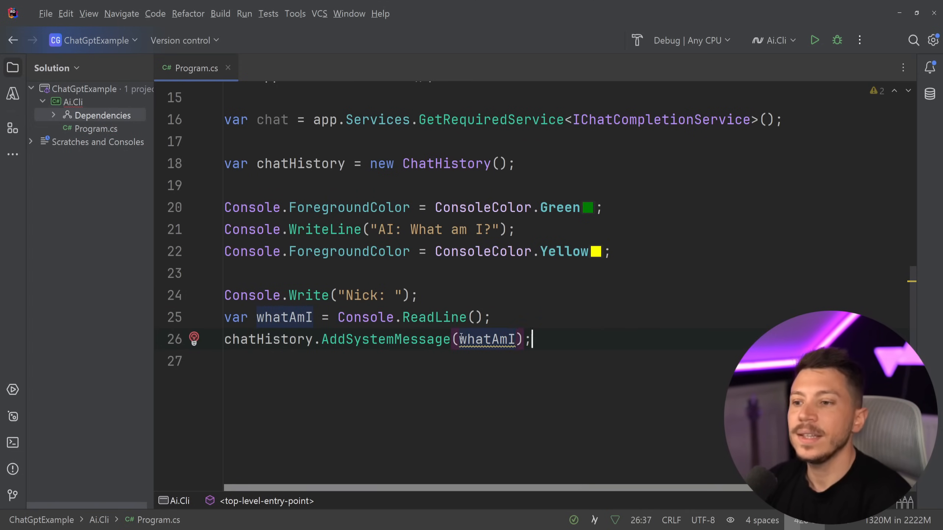
pyautogui.write('!')
pyautogui.press('End')
pyautogui.press('Return')
pyautogui.press('Return')
pyautogui.write('chatHistory')
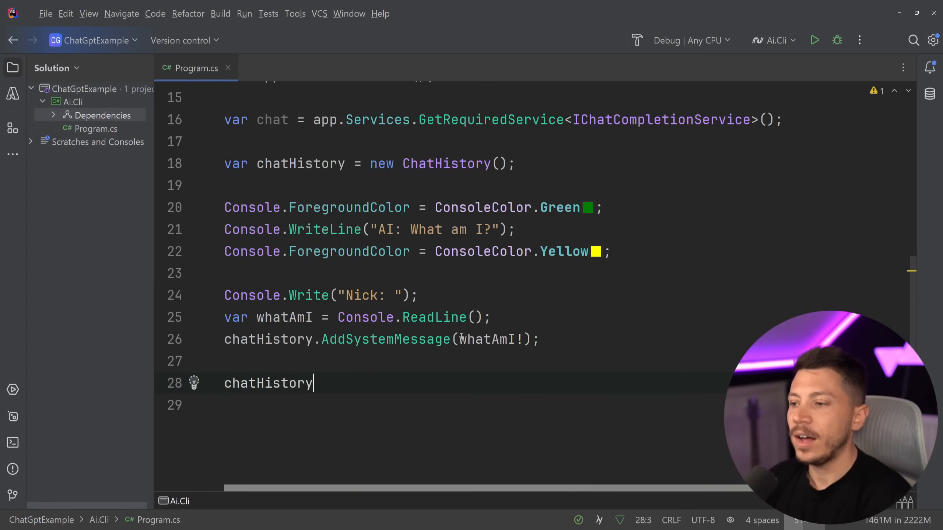
pyautogui.write('.Add')
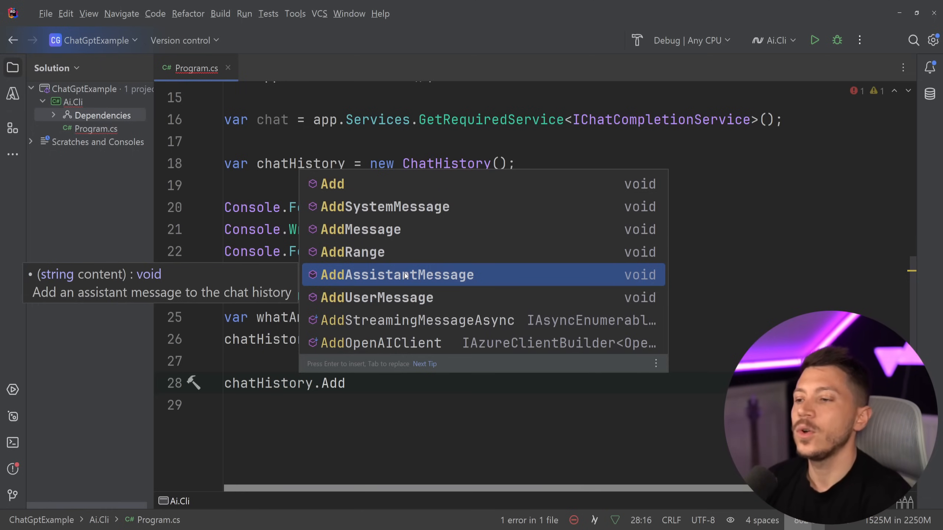
# Step: Remove the stray unfinished chatHistory.Add line and its leftover blank line
pyautogui.press('Escape')
pyautogui.hotkey('ctrl', 'BackSpace')
pyautogui.hotkey('ctrl', 'BackSpace')
pyautogui.hotkey('ctrl', 'BackSpace')
pyautogui.press('BackSpace')
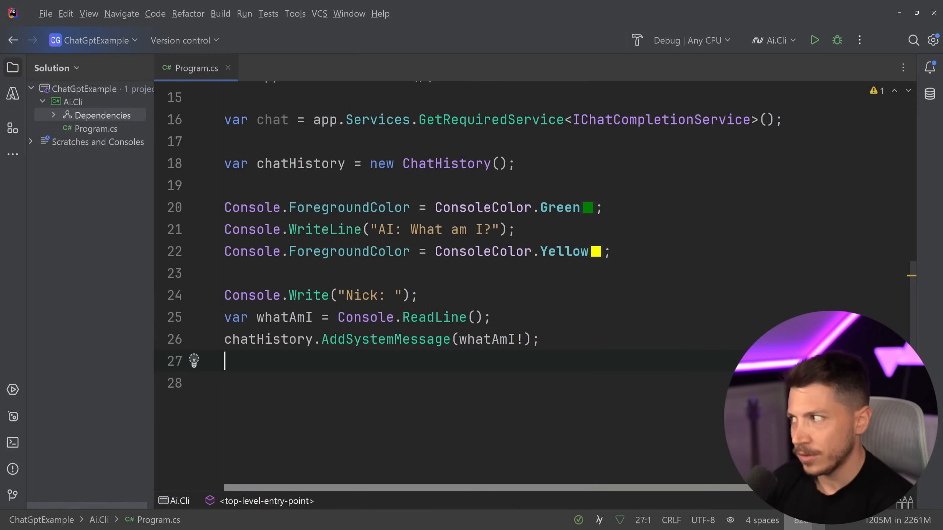
pyautogui.click(665, 373)
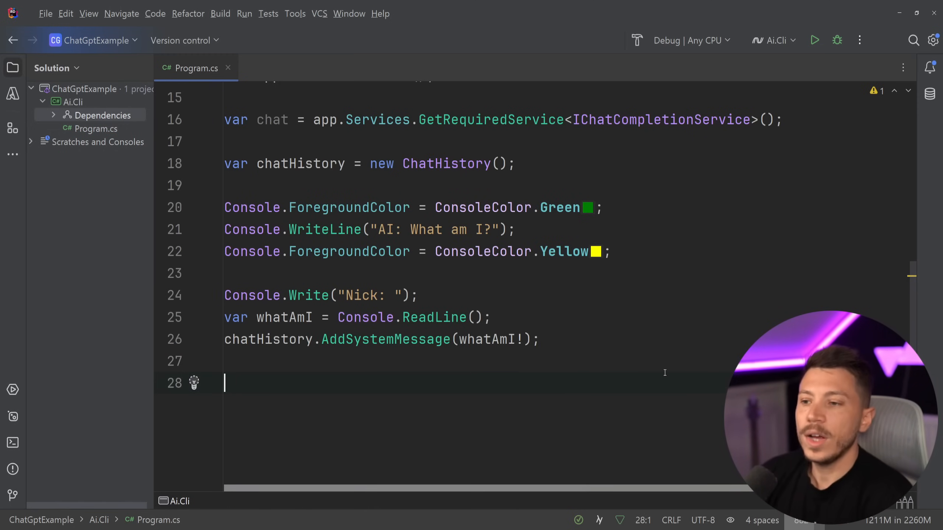
# Step: Print green "AI: Cool! How can I help?", write "Nick: " and read the reply into prompt
pyautogui.hotkey('ctrl', 'v')
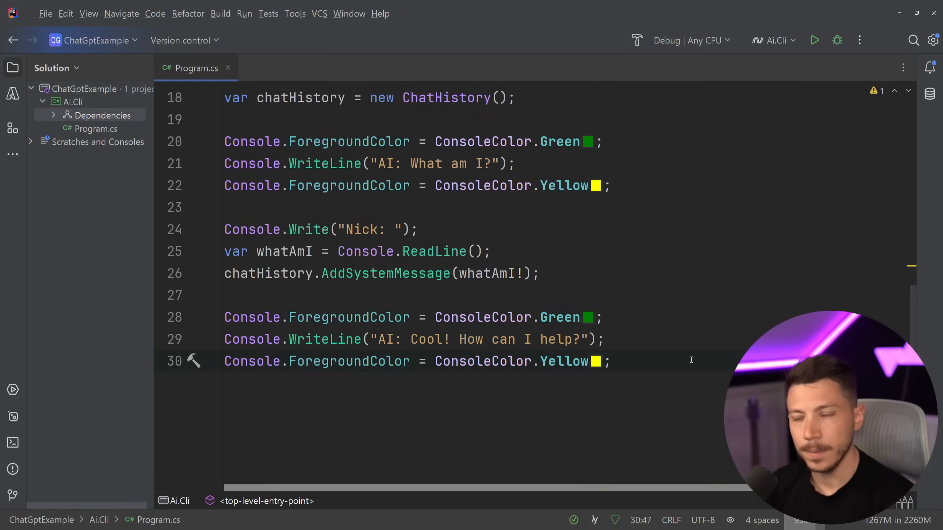
pyautogui.press('Return')
pyautogui.press('Return')
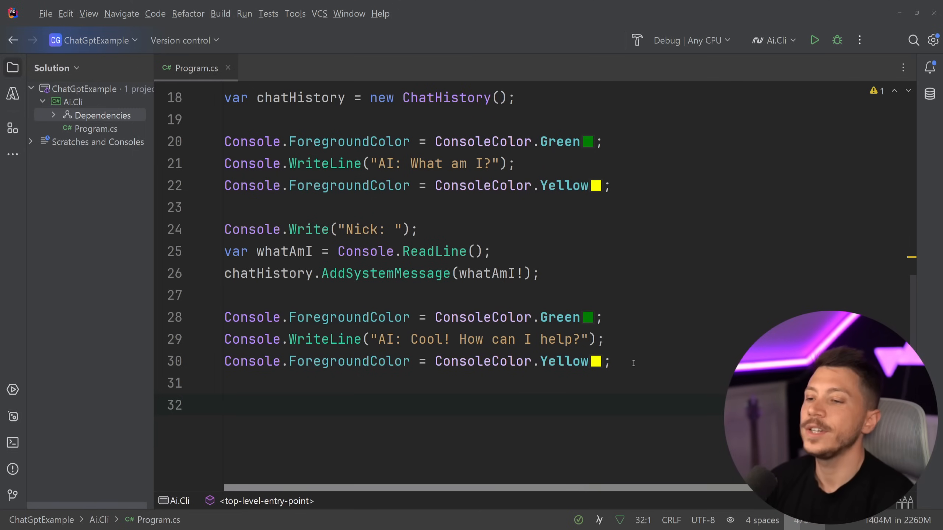
pyautogui.write('Console.Write("Nick: "); var prompt = Console.ReadLine();')
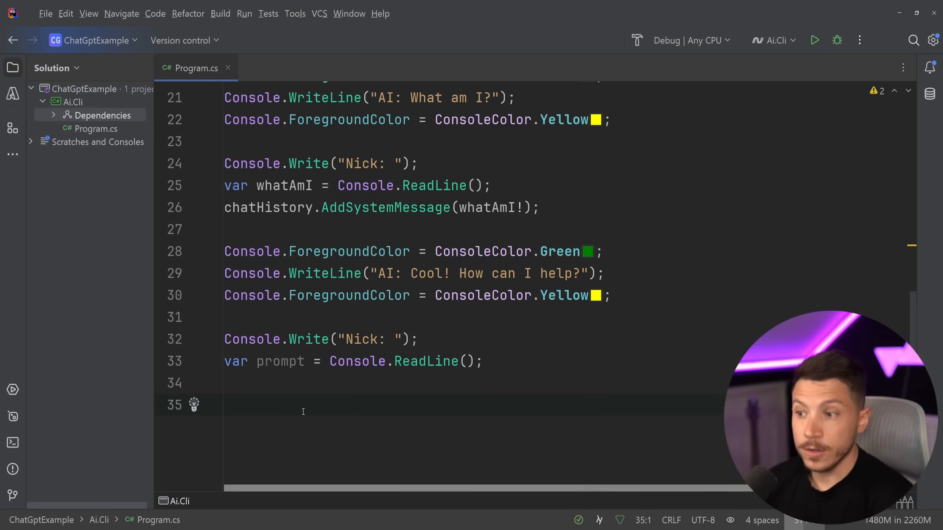
pyautogui.write('cha')
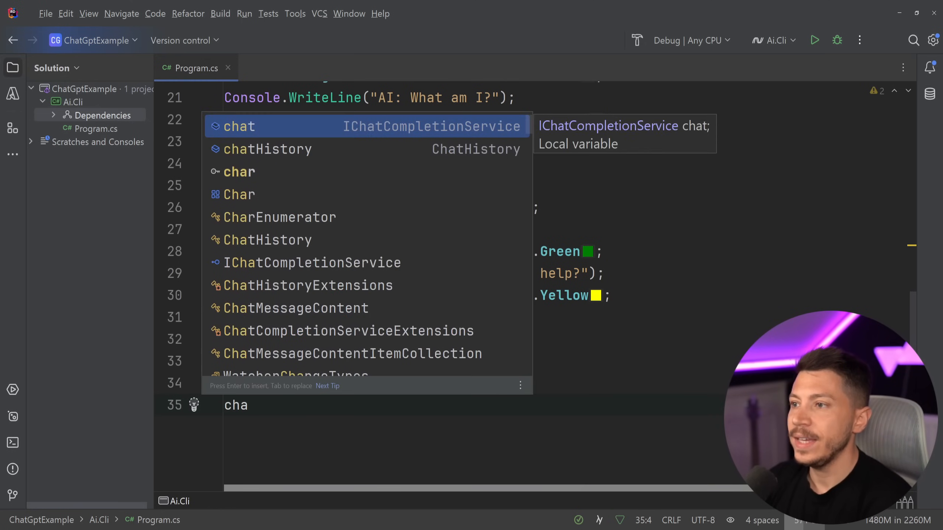
pyautogui.press('Down')
pyautogui.press('Return')
pyautogui.write('.AddUse')
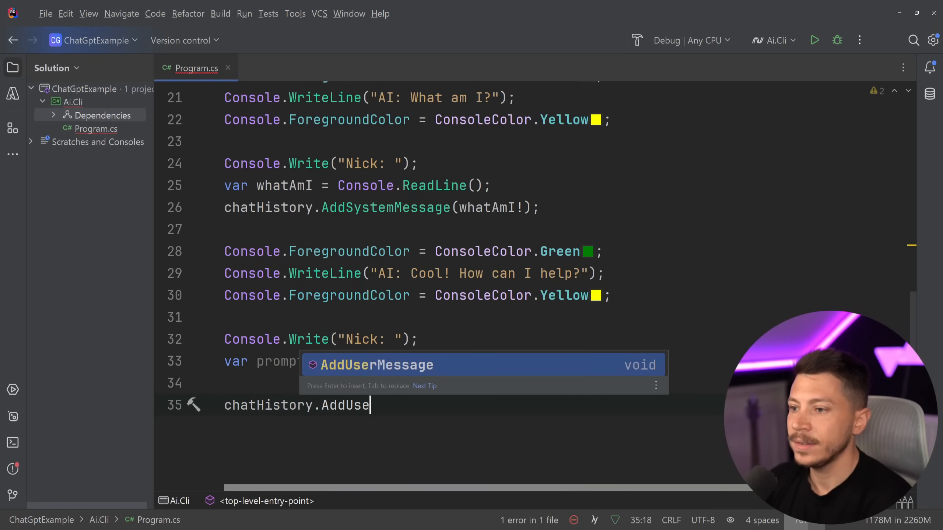
# Step: Add prompt! to chatHistory with AddUserMessage and move to the next line
pyautogui.press('Return')
pyautogui.write('p);')
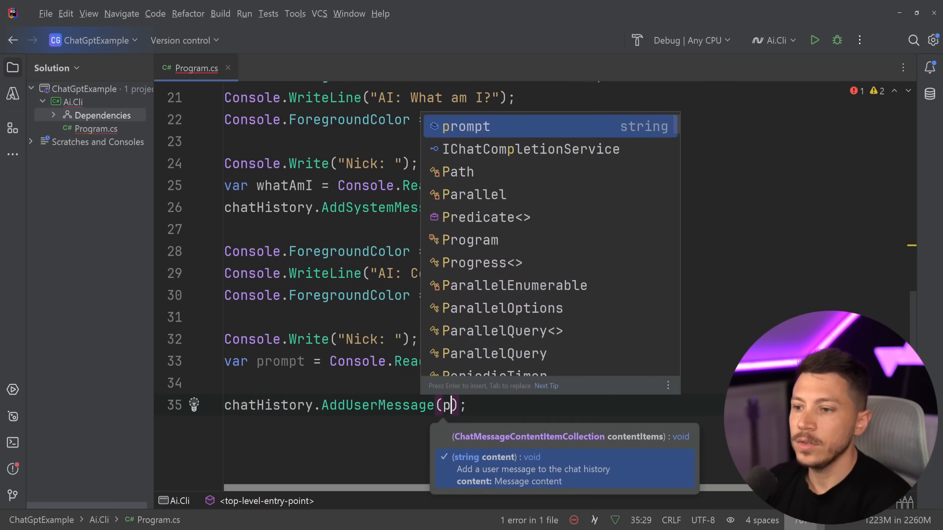
pyautogui.press('Return')
pyautogui.write('!')
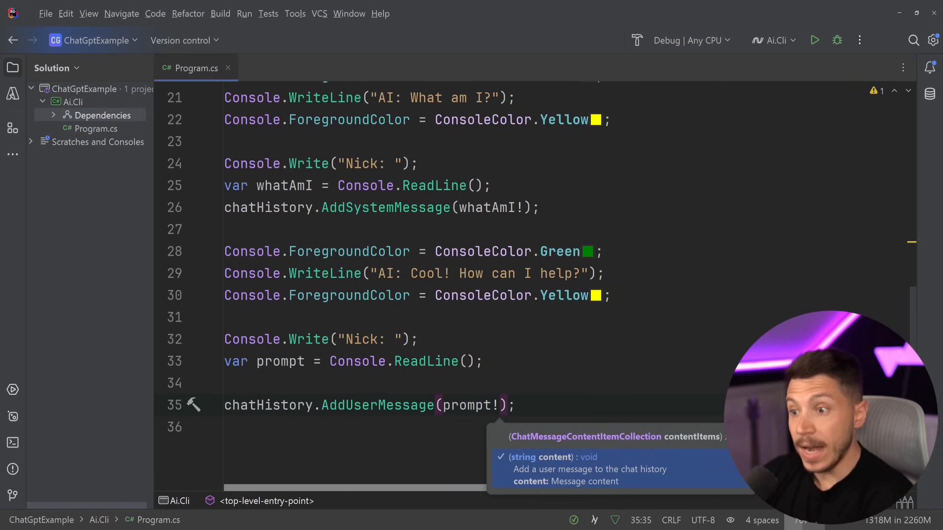
pyautogui.press('End')
pyautogui.press('Return')
pyautogui.scroll(-2, 639, 375)
pyautogui.click(640, 375)
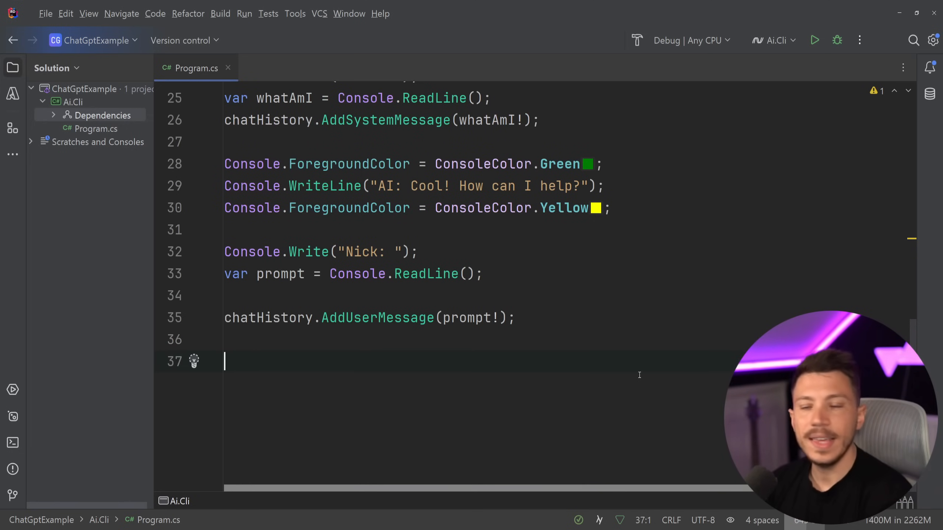
# Step: Write the "AI: " label and await chat.GetChatMessageContentsAsync(chatHistory) into response
pyautogui.press('Tab')
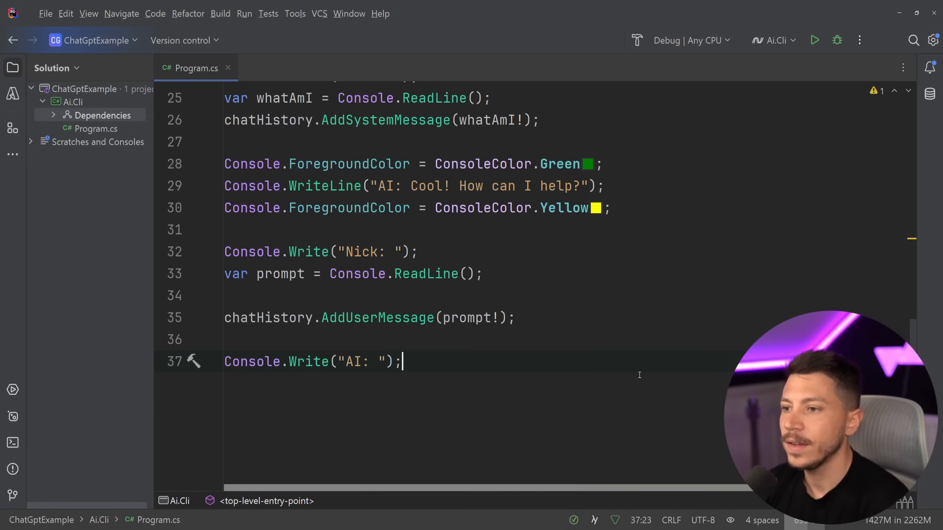
pyautogui.press('Return')
pyautogui.press('Return')
pyautogui.write('ch')
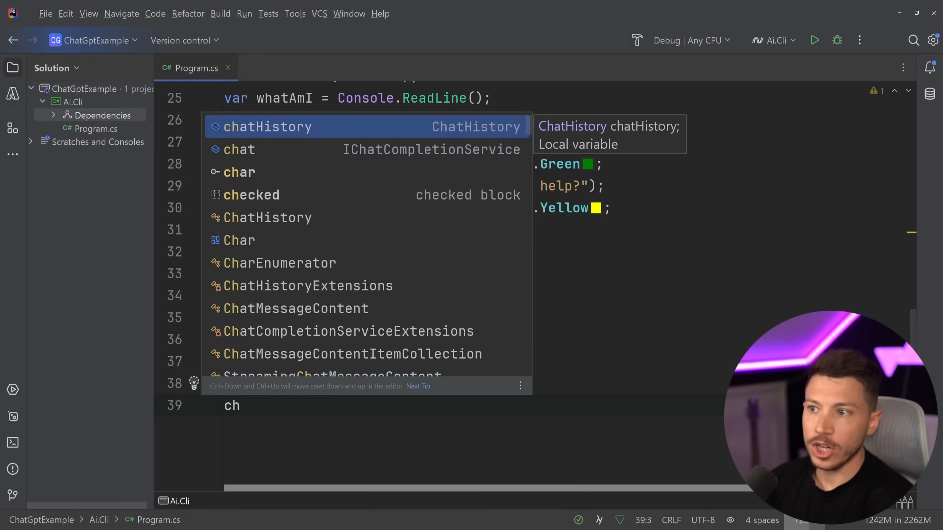
pyautogui.press('Down')
pyautogui.press('Return')
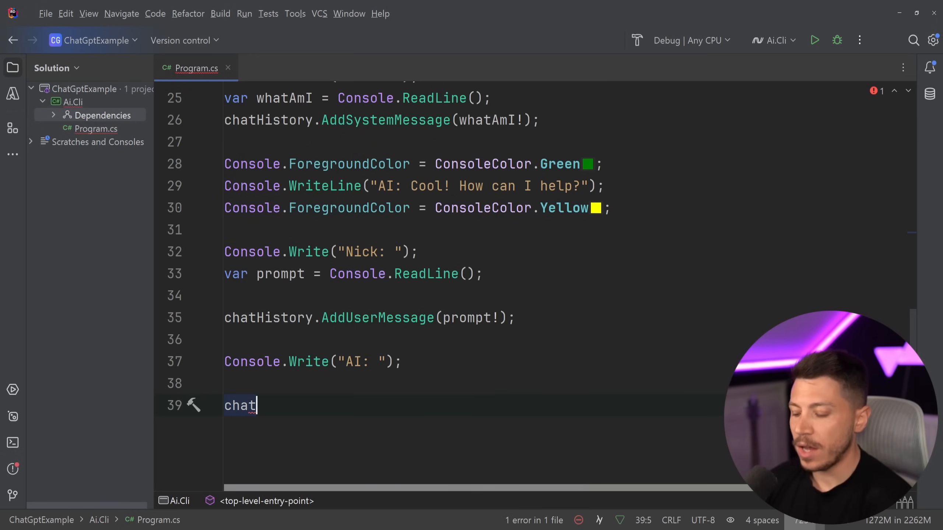
pyautogui.write('.')
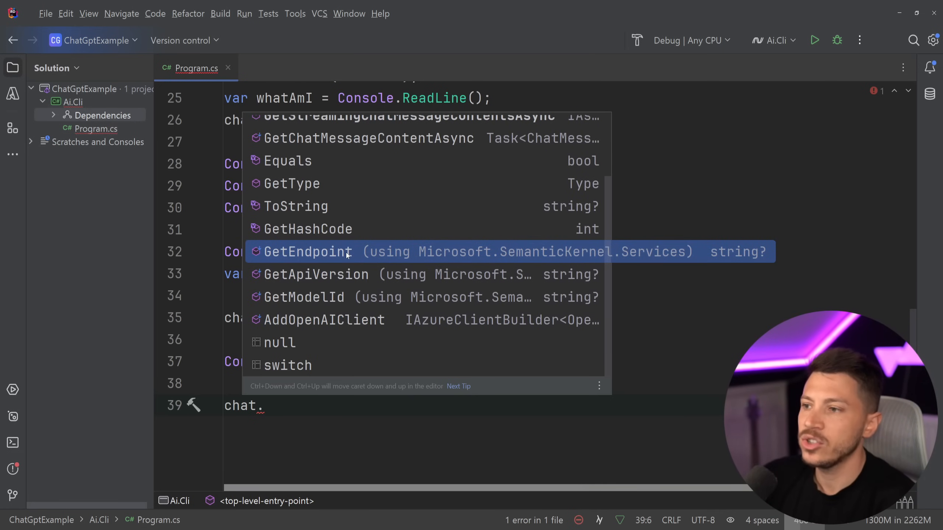
pyautogui.scroll(1, 352, 262)
pyautogui.scroll(1, 338, 150)
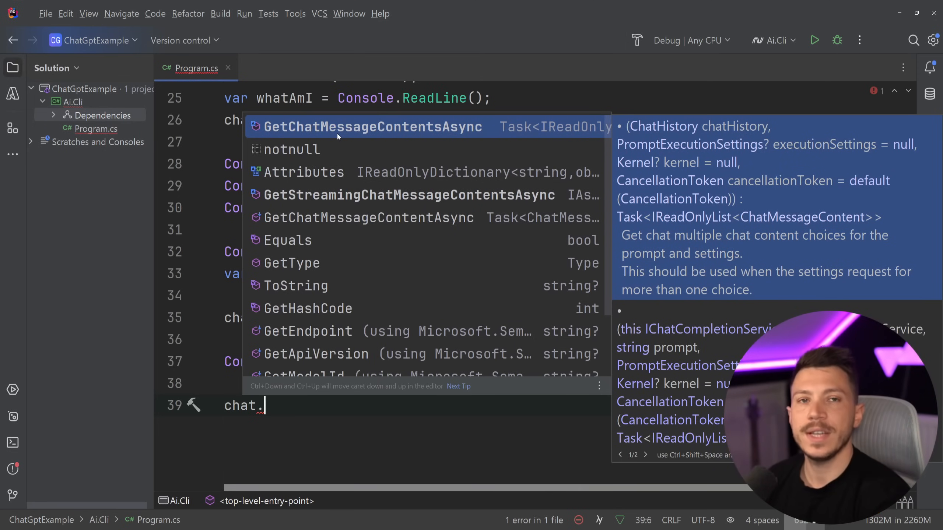
pyautogui.press('Return')
pyautogui.write('ch')
pyautogui.press('Return')
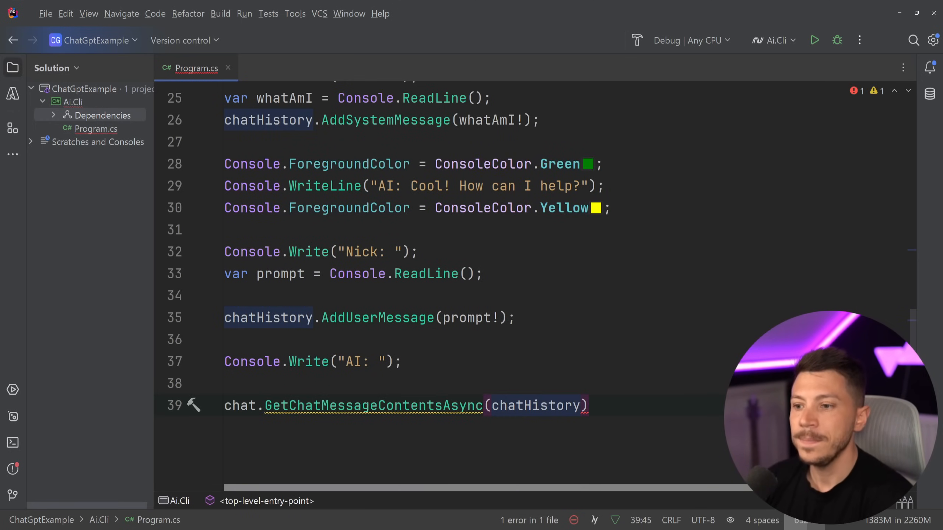
pyautogui.write('var ')
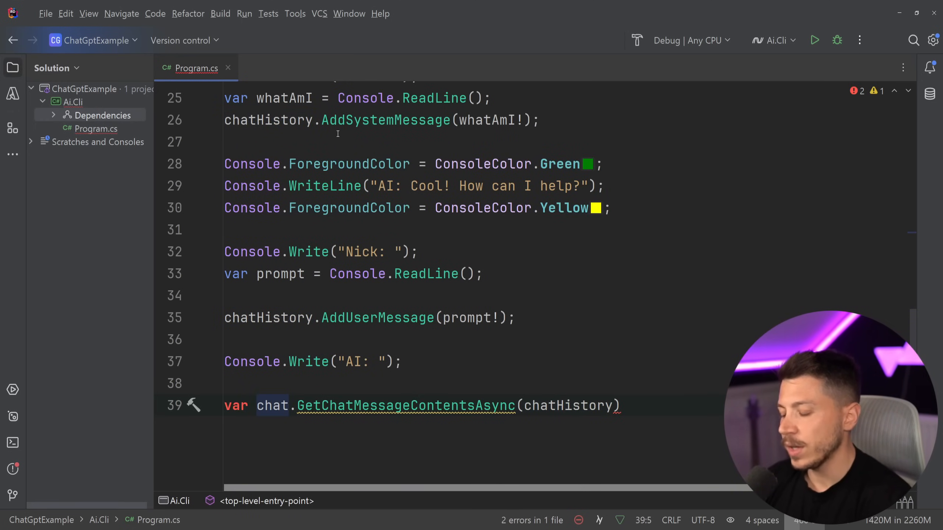
pyautogui.write('response = await')
pyautogui.scroll(-1, 346, 132)
# Step: Store response.Last() as lastMessage
pyautogui.press('Return')
pyautogui.press('Return')
pyautogui.write('var lastMessage = ')
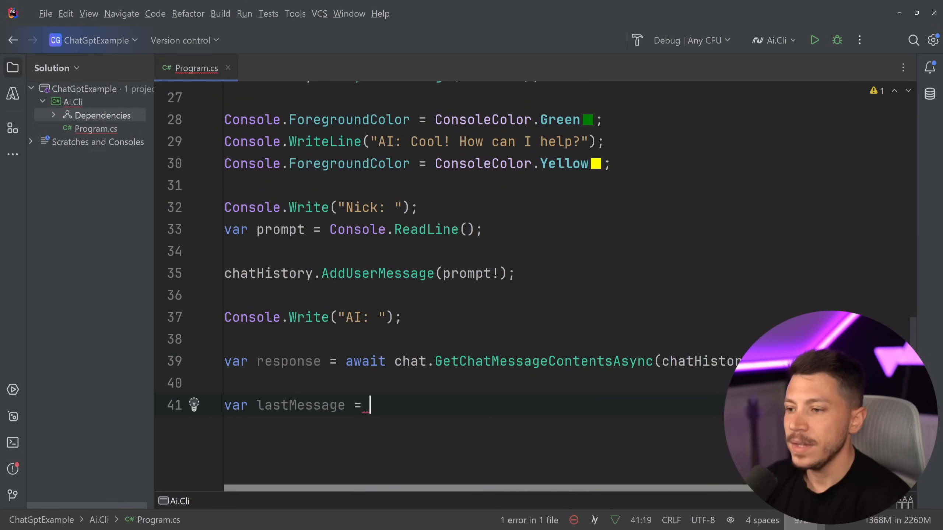
pyautogui.write('response.La')
pyautogui.press('Return')
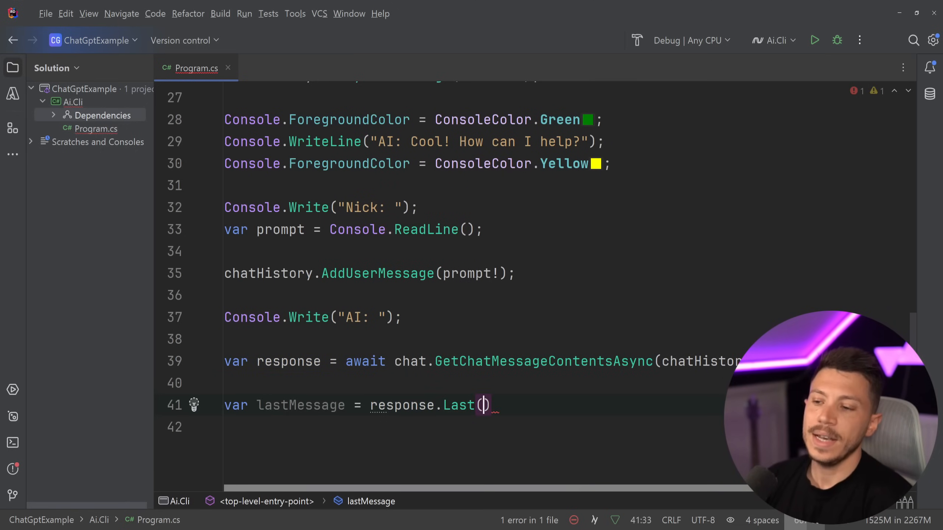
pyautogui.press('End')
pyautogui.write(';')
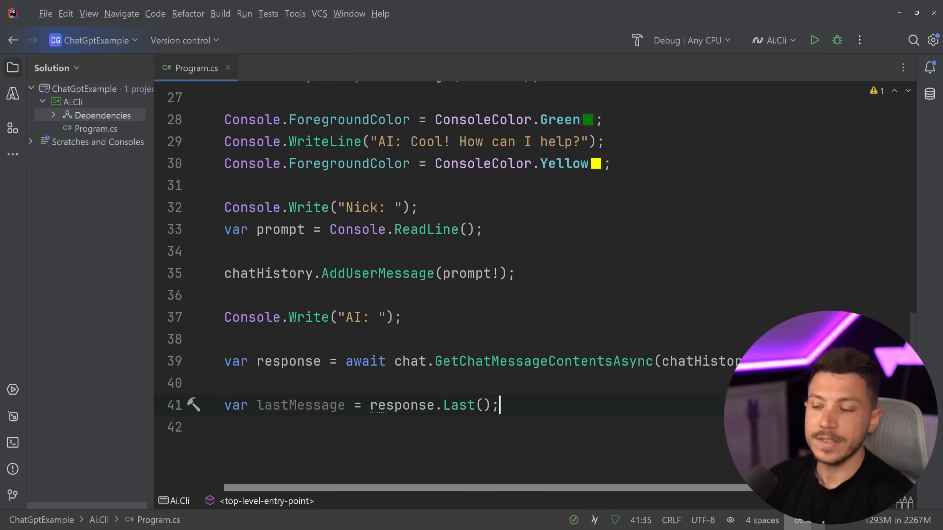
# Step: Delete the non-streaming response and lastMessage code
pyautogui.hotkey('shift', 'Up')
pyautogui.hotkey('shift', 'Up')
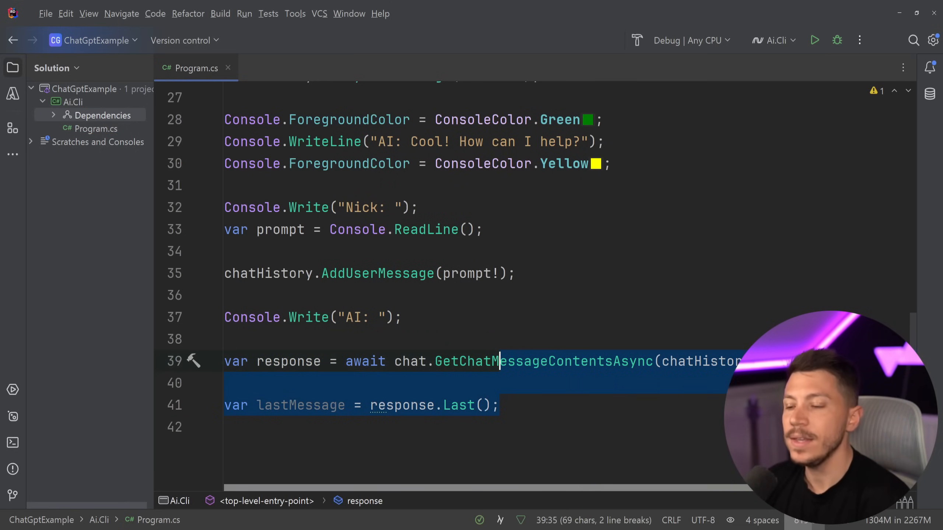
pyautogui.hotkey('ctrl', 'shift', 'Left')
pyautogui.hotkey('ctrl', 'shift', 'Left')
pyautogui.press('BackSpace')
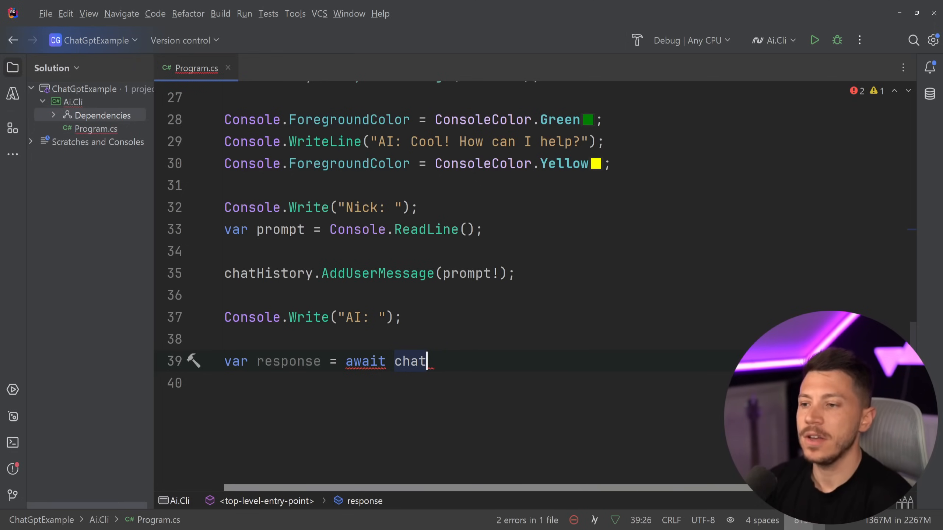
pyautogui.hotkey('ctrl', 'shift', 'Left')
pyautogui.hotkey('ctrl', 'shift', 'Left')
pyautogui.hotkey('ctrl', 'shift', 'Right')
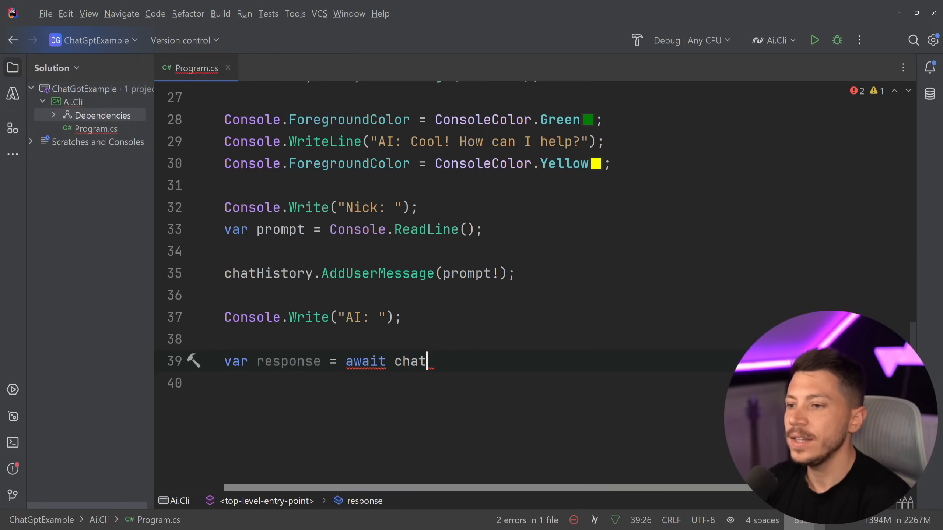
pyautogui.hotkey('shift', 'Home')
pyautogui.write('await for')
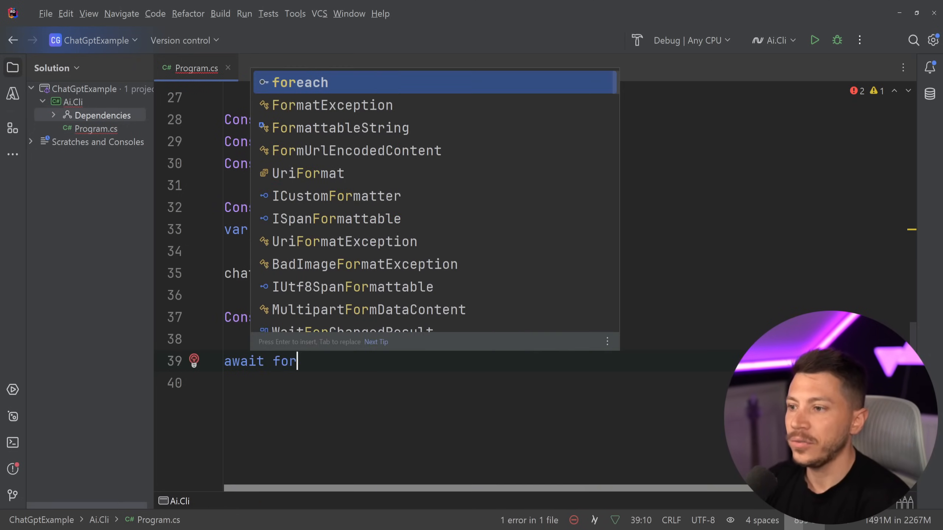
# Step: Loop foreach over chat.GetStreamingChatMessageContentsAsync(chatHistory), writing each chunk with Console.Write(response)
pyautogui.press('Return')
pyautogui.write('var r')
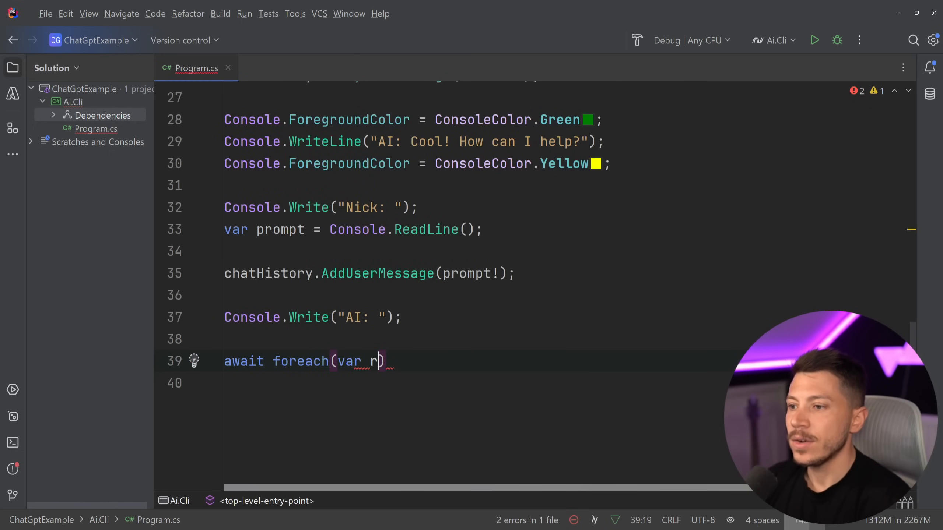
pyautogui.write('esponse in chat.')
pyautogui.press('Return')
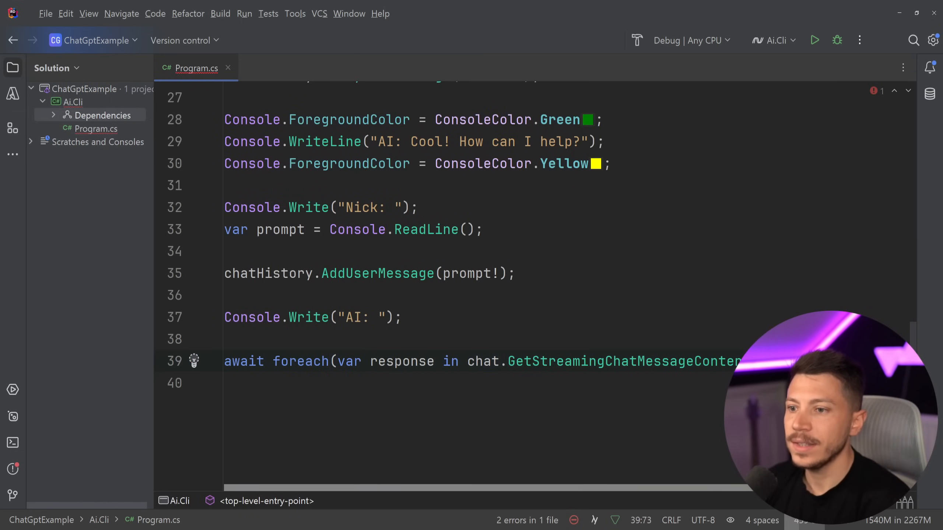
pyautogui.write('ch')
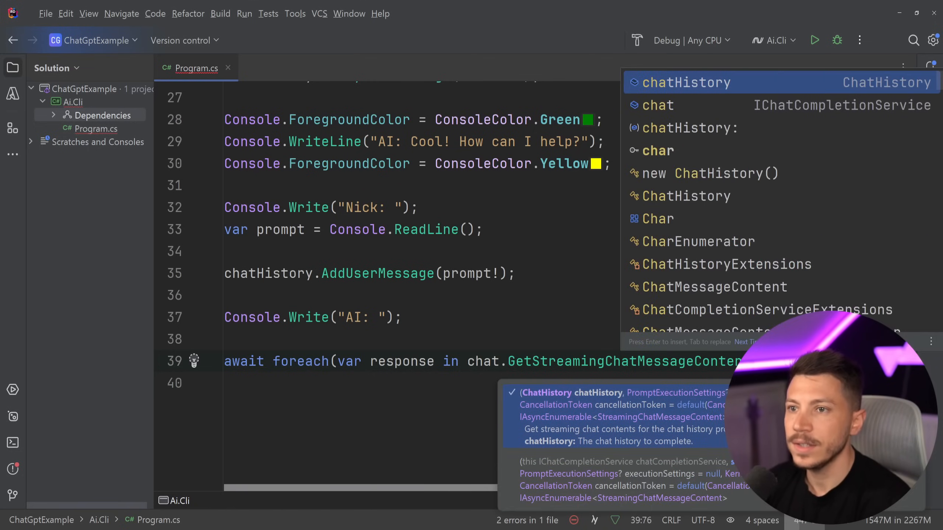
pyautogui.press('Return')
pyautogui.hotkey('ctrl', 'shift', 'Return')
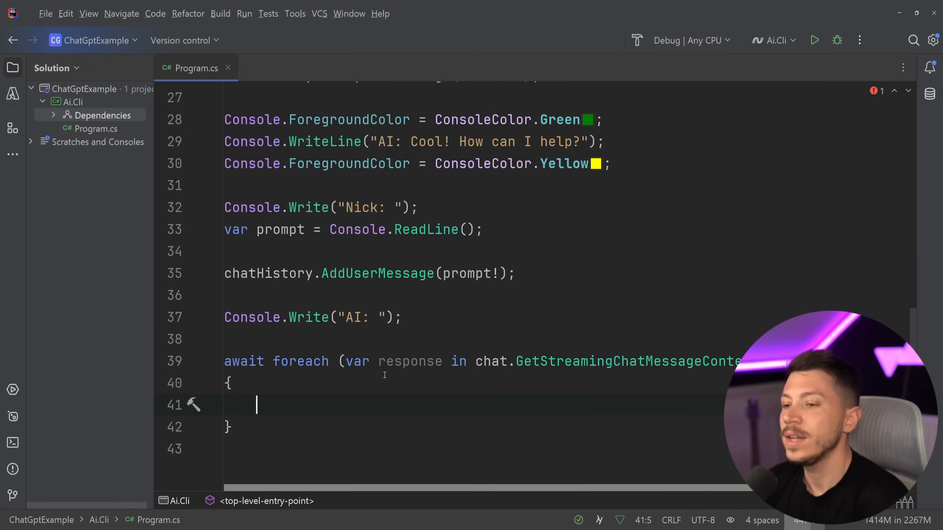
pyautogui.scroll(-2, 362, 326)
pyautogui.write('C')
pyautogui.press('Return')
pyautogui.write('Console.WR')
pyautogui.press('Return')
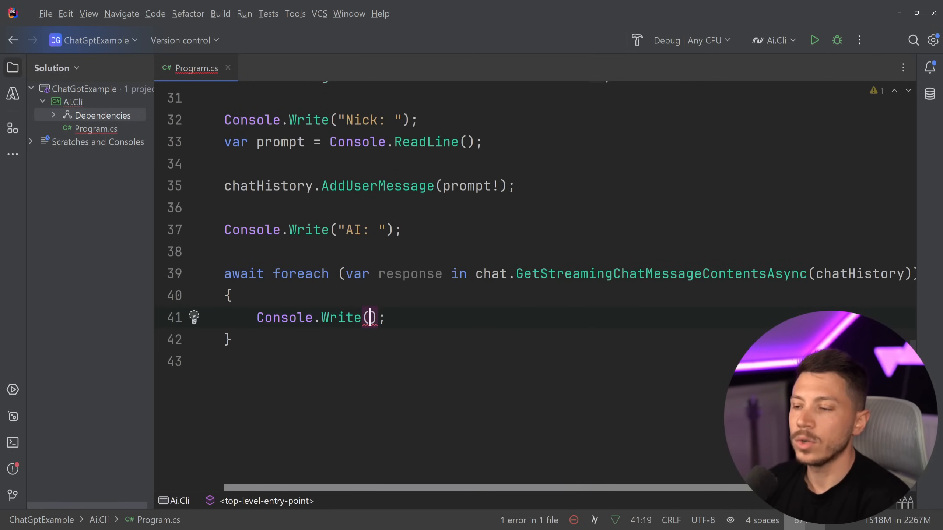
pyautogui.write('response')
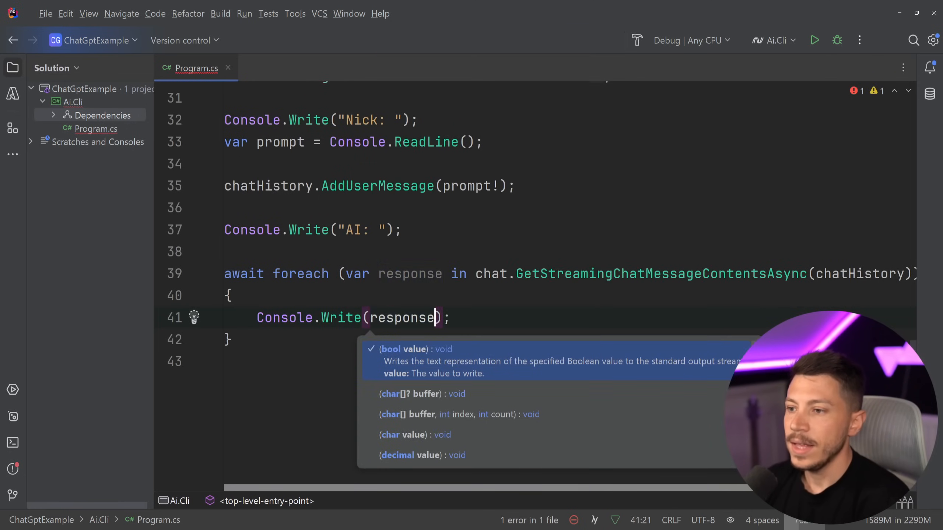
pyautogui.write(')')
# Step: Set ForegroundColor to Green above the "AI: " label so replies show in green
pyautogui.press('Up')
pyautogui.press('Up')
pyautogui.press('Up')
pyautogui.write('Console.ForegroundColor = ConsoleColor.Green;')
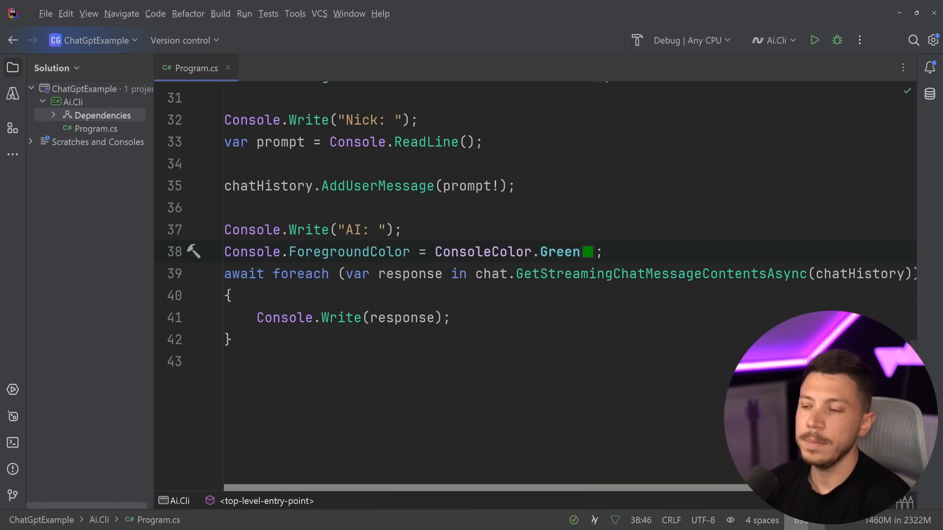
pyautogui.hotkey('shift', 'Home')
pyautogui.hotkey('ctrl', 'x')
pyautogui.press('Up')
pyautogui.press('Up')
pyautogui.press('Return')
pyautogui.hotkey('ctrl', 'v')
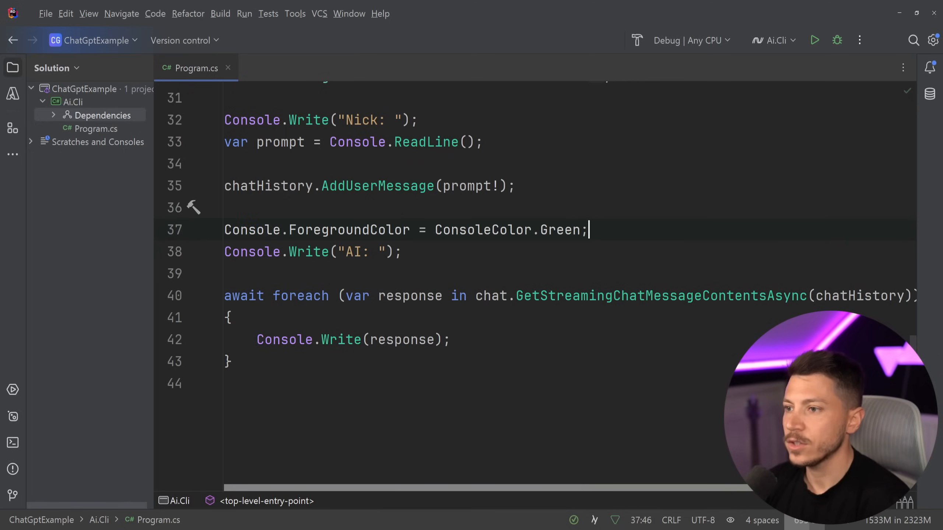
pyautogui.press('Down')
pyautogui.press('Down')
pyautogui.press('BackSpace')
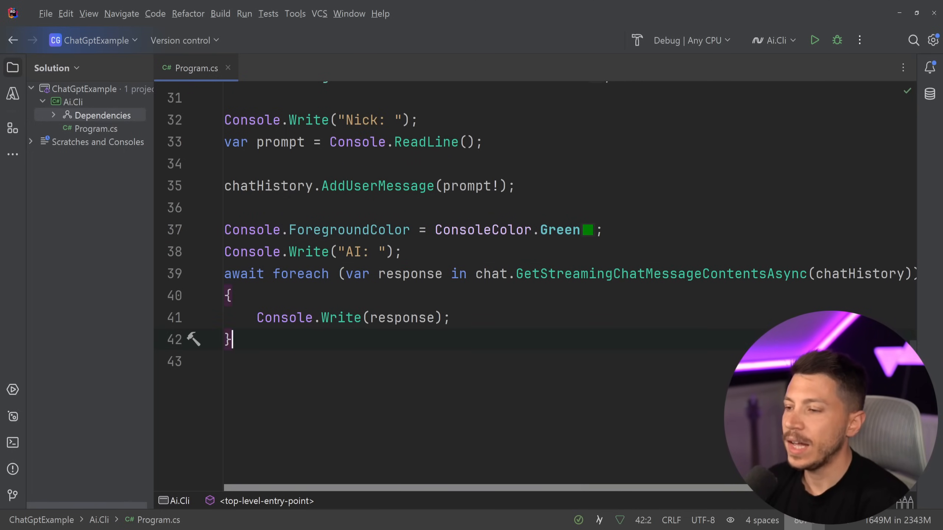
# Step: After the loop, reset ForegroundColor to Yellow and end the line with Console.WriteLine()
pyautogui.press('Tab')
pyautogui.press('Return')
pyautogui.write('Co')
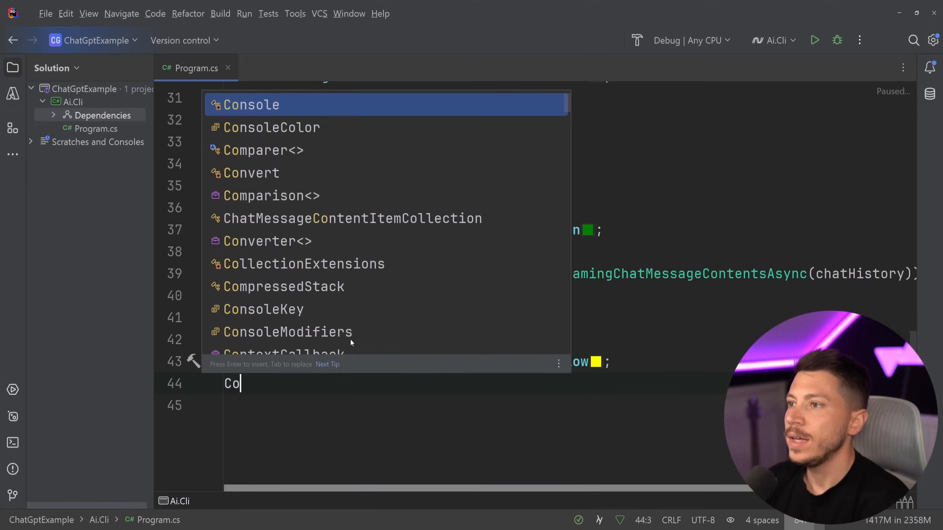
pyautogui.press('Tab')
pyautogui.write('.Wr')
pyautogui.press('Down')
pyautogui.press('Return')
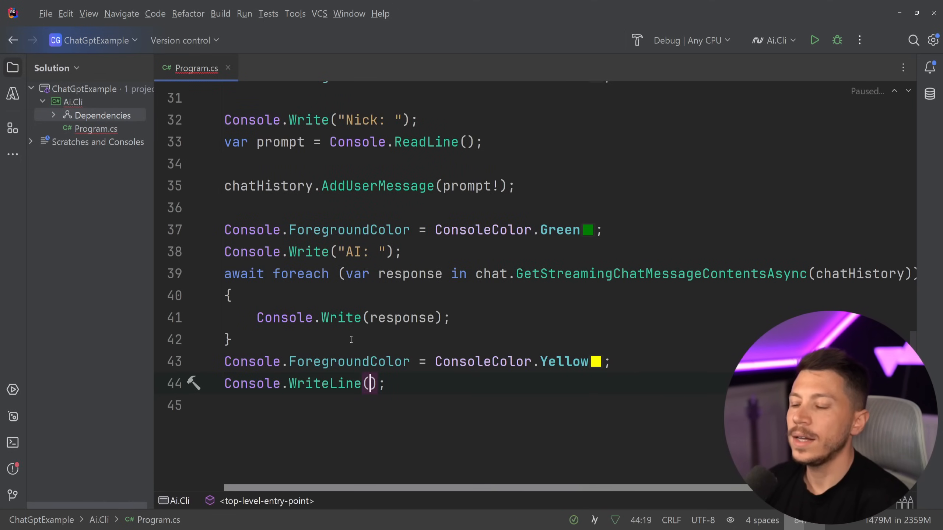
pyautogui.press('End')
pyautogui.scroll(2, 351, 340)
pyautogui.scroll(2, 378, 261)
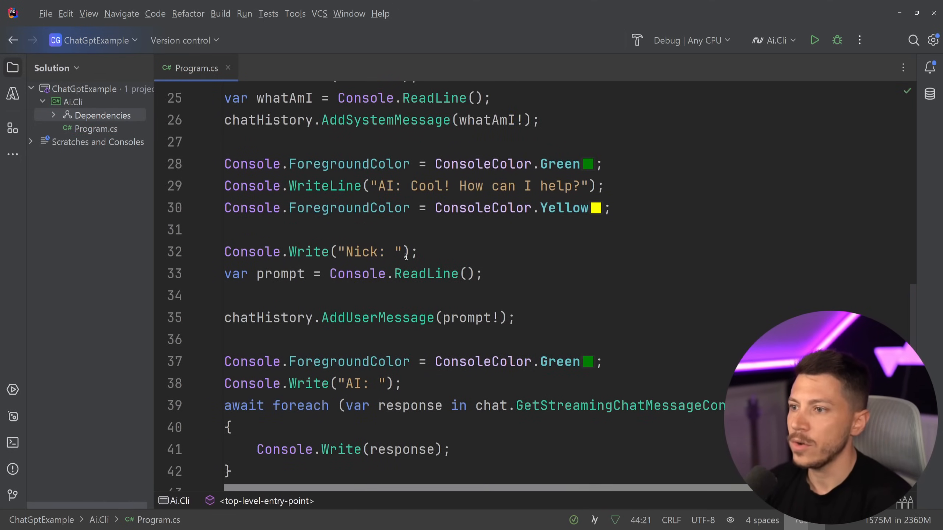
pyautogui.scroll(2, 514, 249)
pyautogui.scroll(1, 479, 251)
pyautogui.scroll(-2, 442, 258)
pyautogui.scroll(2, 392, 264)
pyautogui.scroll(-4, 391, 264)
# Step: Wrap the prompt reading, streaming loop and colour resets inside a while (true) loop
pyautogui.hotkey('ctrl', 'alt', 'Return')
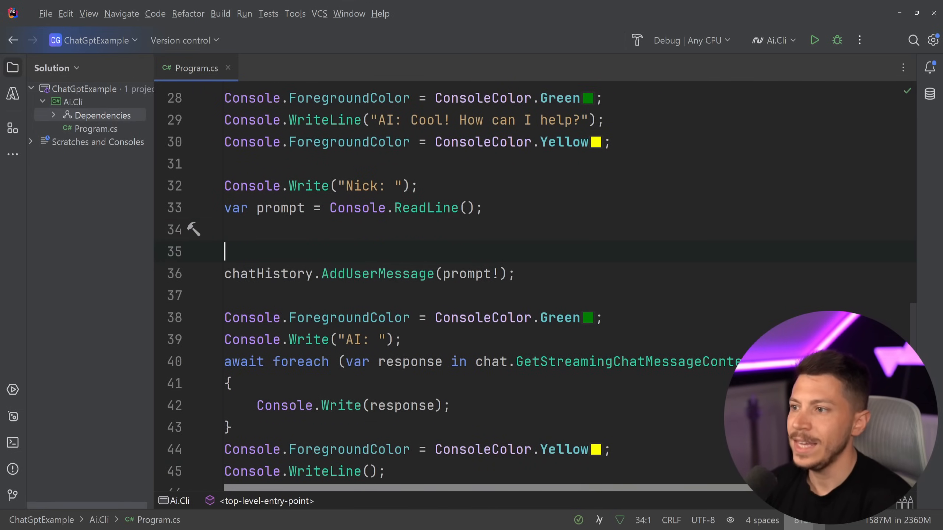
pyautogui.write('whi')
pyautogui.press('Return')
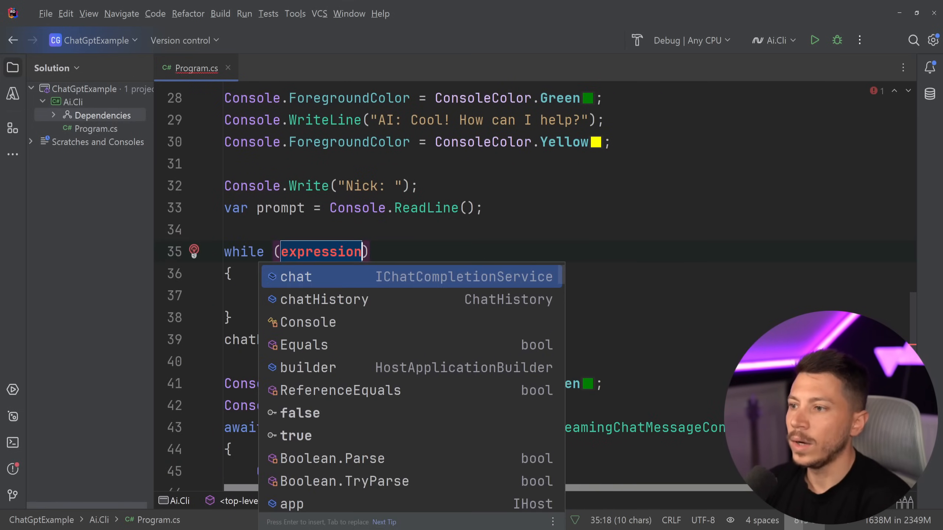
pyautogui.write('true')
pyautogui.scroll(-3, 368, 339)
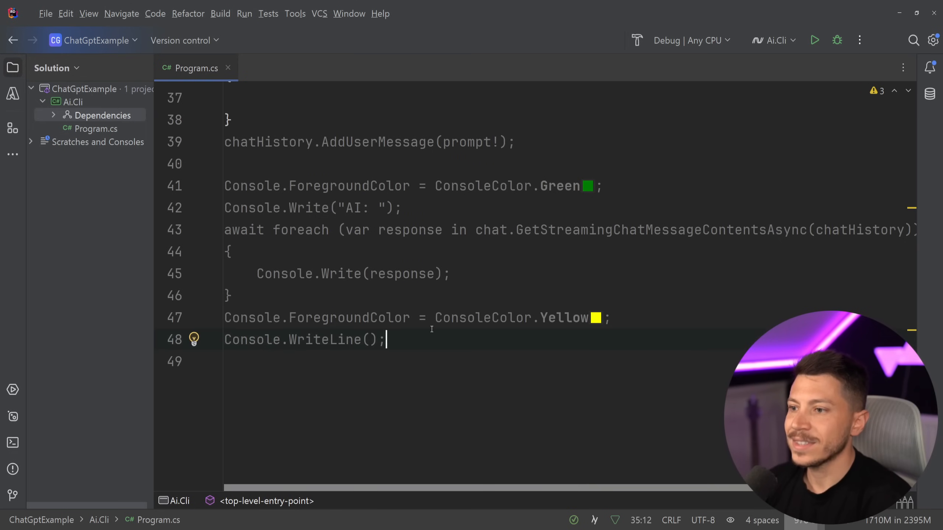
pyautogui.scroll(2, 216, 271)
pyautogui.keyDown('shift'); pyautogui.click(226, 274); pyautogui.keyUp('shift')
pyautogui.hotkey('ctrl', 'x')
pyautogui.click(287, 292)
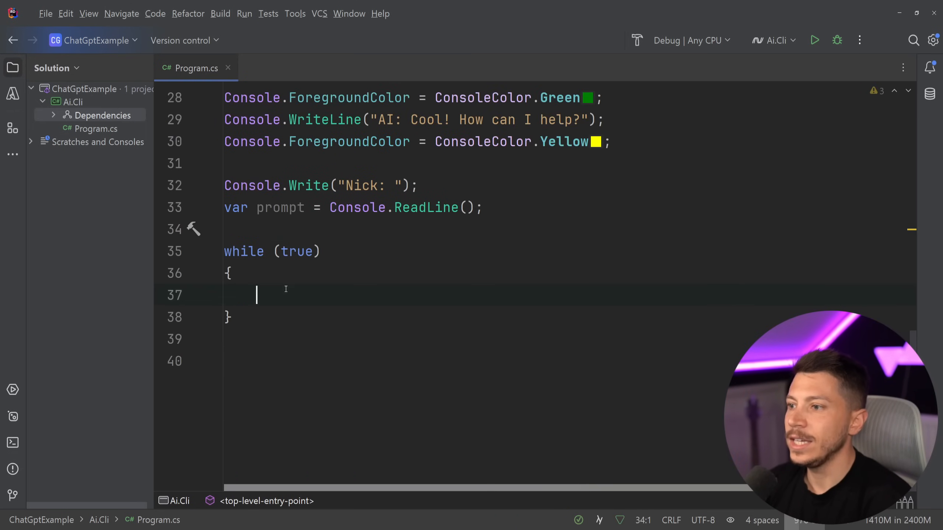
pyautogui.hotkey('ctrl', 'v')
pyautogui.press('Down')
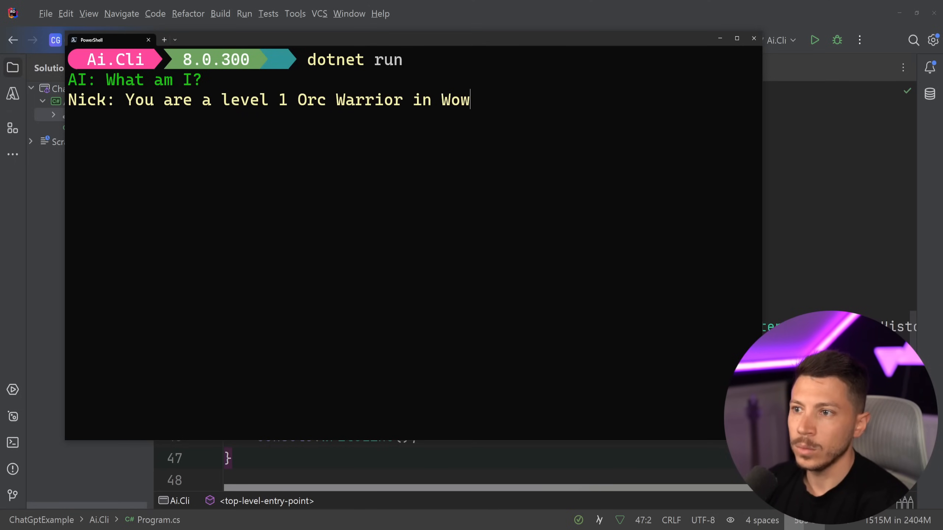
# Step: Cast the AI as a level 1 Orc Warrior in WoW and ask how to level up to 10
pyautogui.press('BackSpace')
pyautogui.write('W')
pyautogui.press('Return')
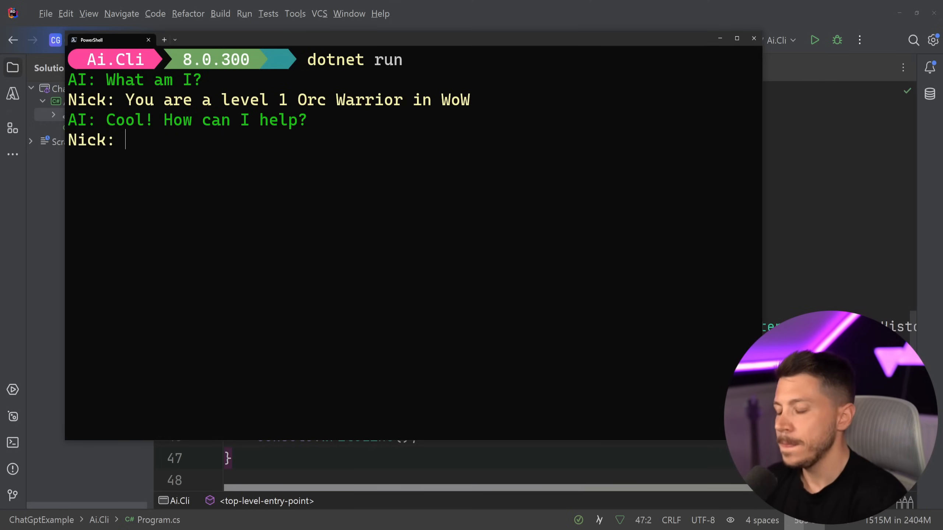
pyautogui.write('Hey mate. How can')
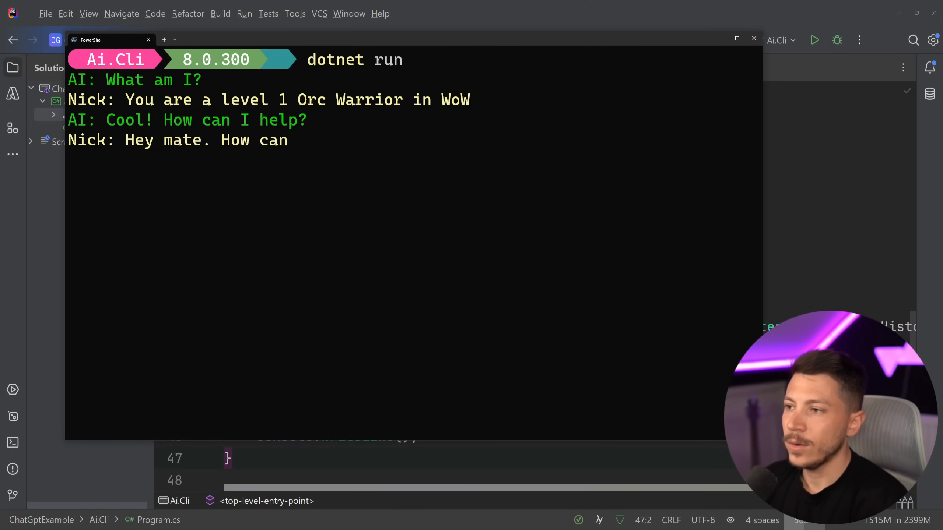
pyautogui.write(' I level up to ')
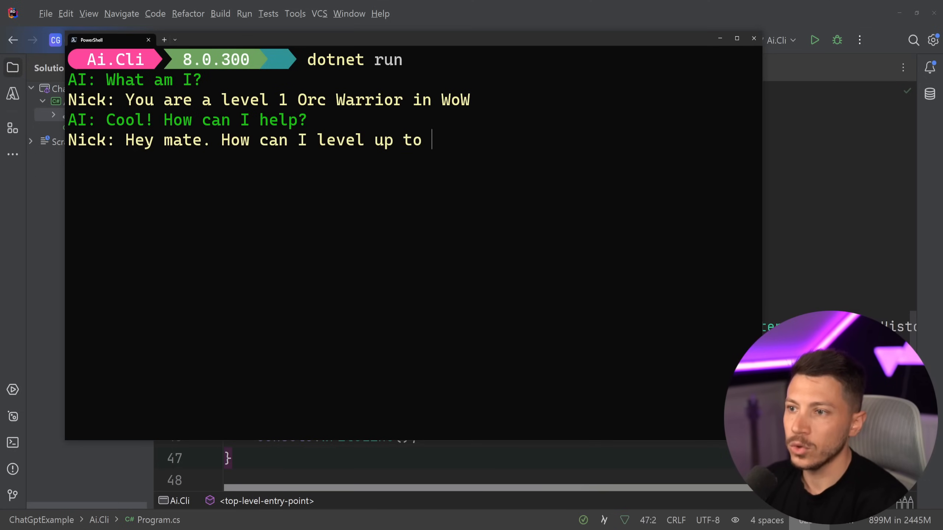
pyautogui.write('10')
pyautogui.press('Return')
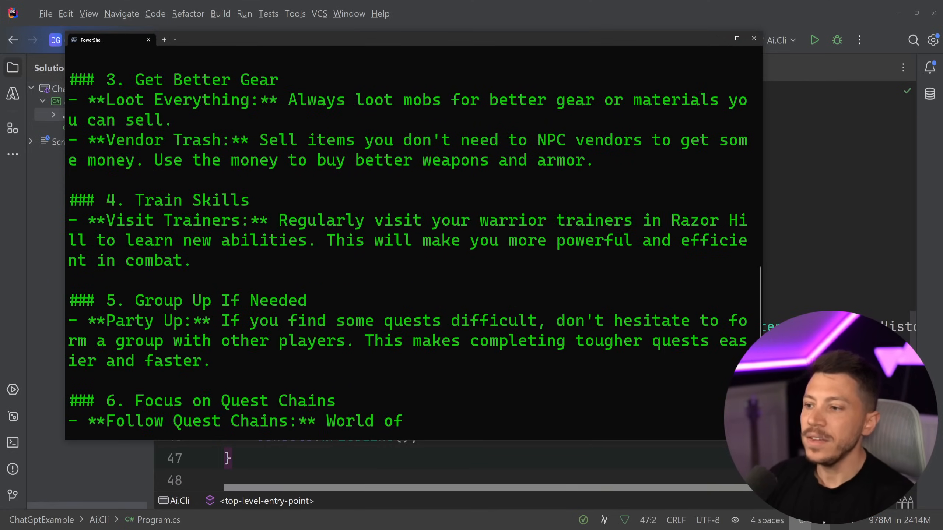
# Step: Stop and clear the app, then add await Task.Delay(100) after each Console.Write(response)
pyautogui.hotkey('ctrl', 'c')
pyautogui.write('r')
pyautogui.press('Return')
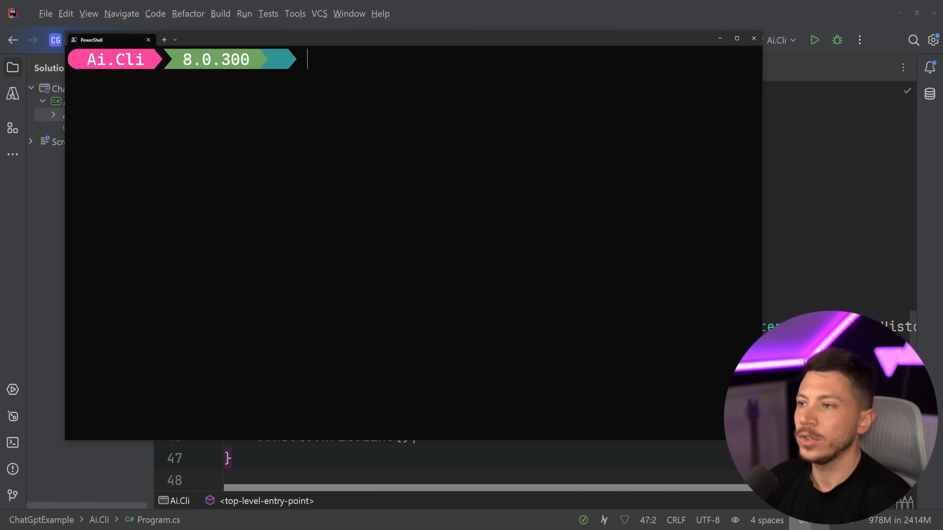
pyautogui.hotkey('alt', 'Tab')
pyautogui.scroll(-1, 508, 310)
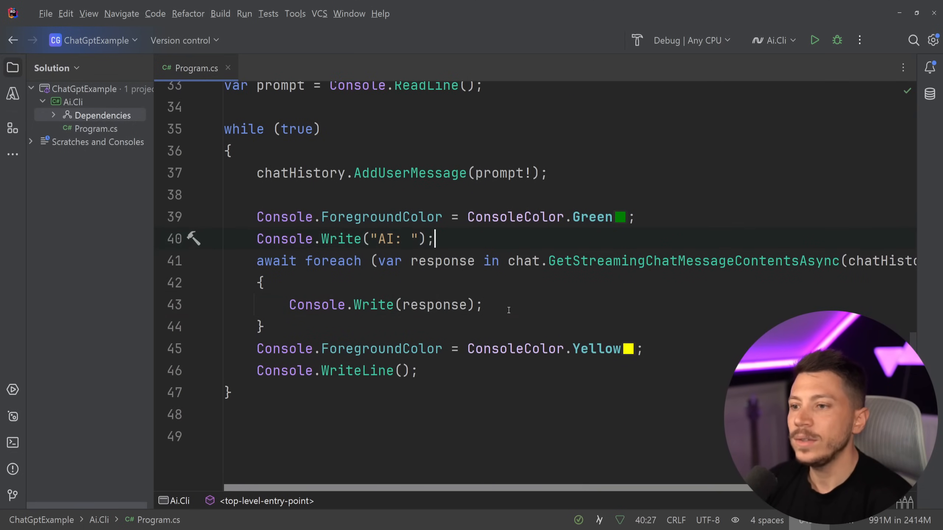
pyautogui.press('Return')
pyautogui.write('await Task.')
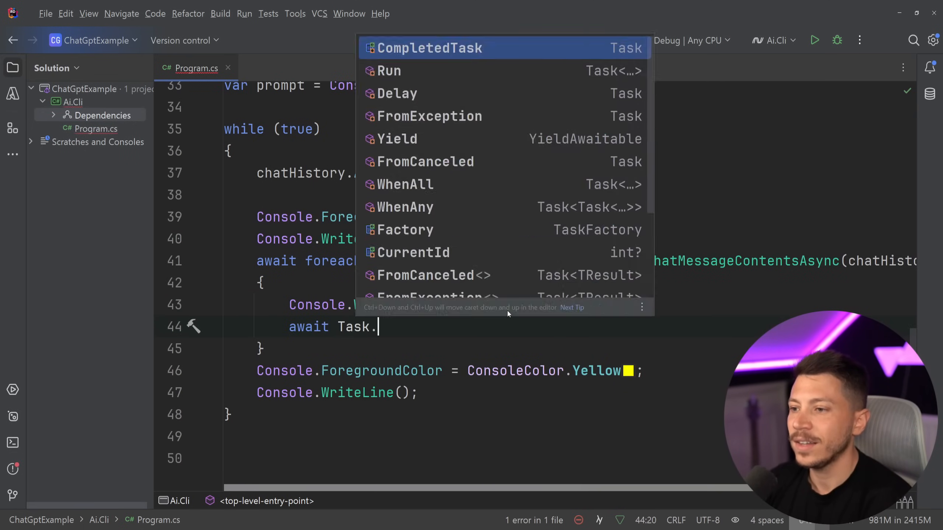
pyautogui.write('De')
pyautogui.press('Return')
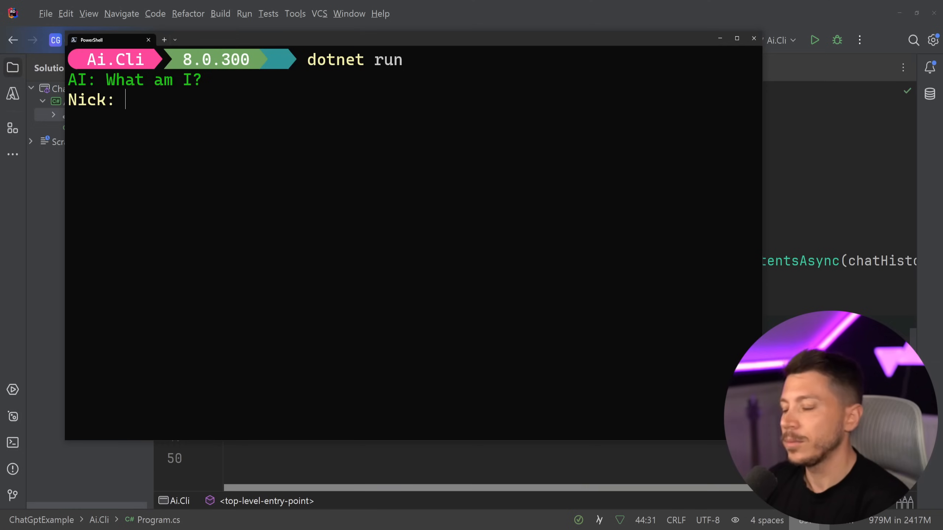
pyautogui.write('You are')
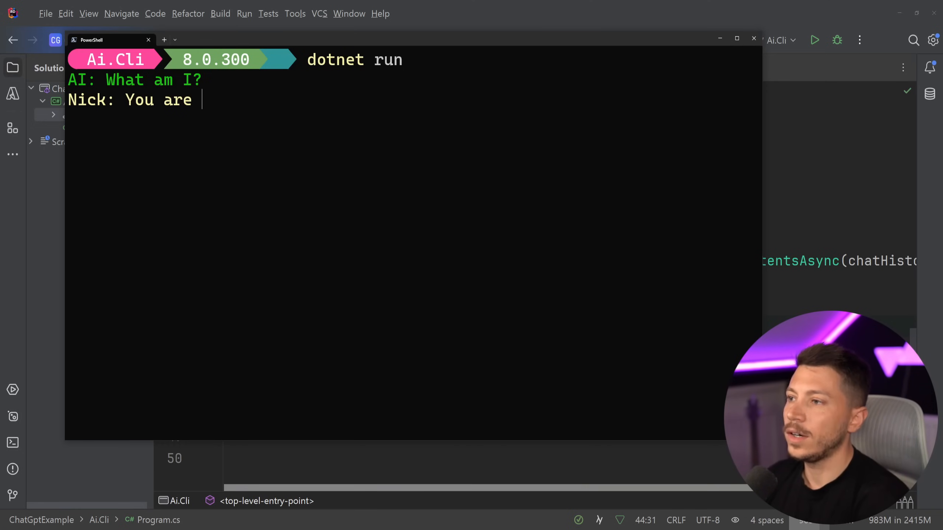
pyautogui.write('T')
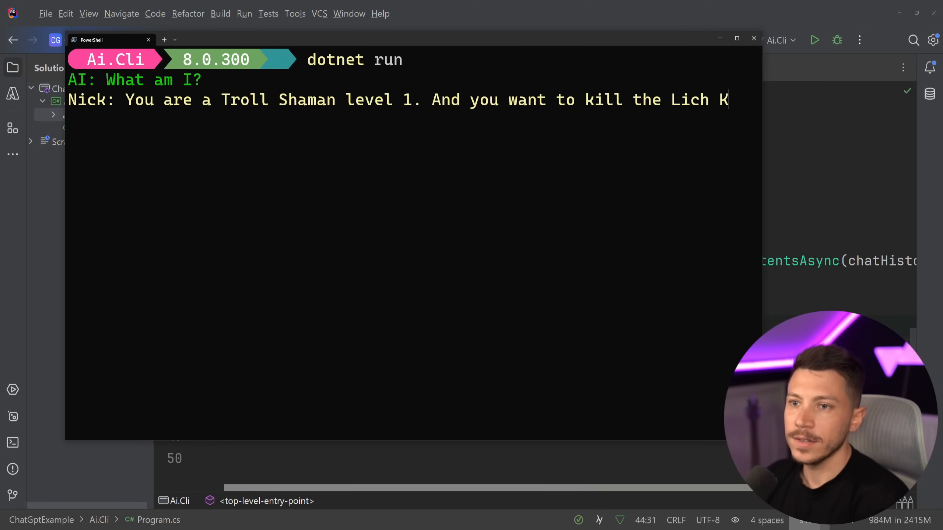
pyautogui.write('ing')
# Step: Cast the AI as a Troll Shaman hunting the Lich King, ask its goals, then stop and clear
pyautogui.press('Return')
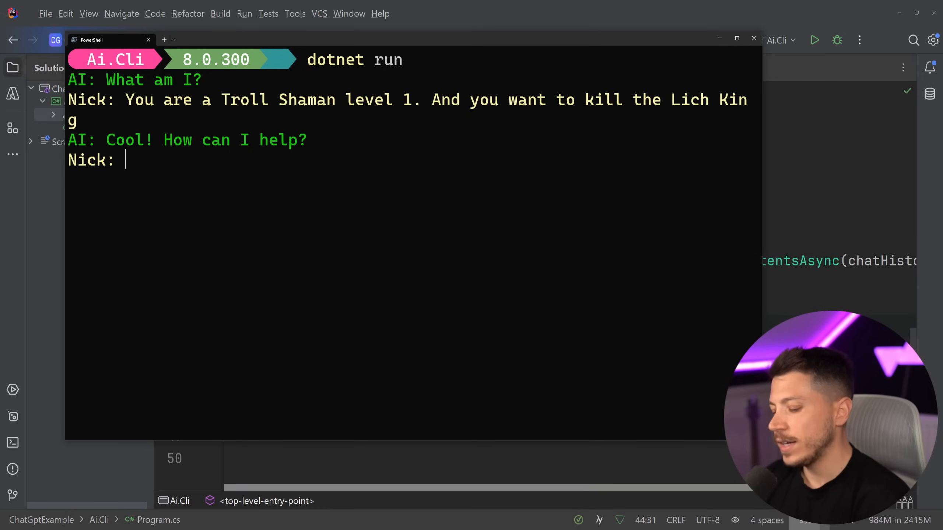
pyautogui.write("What's your goals in life littl")
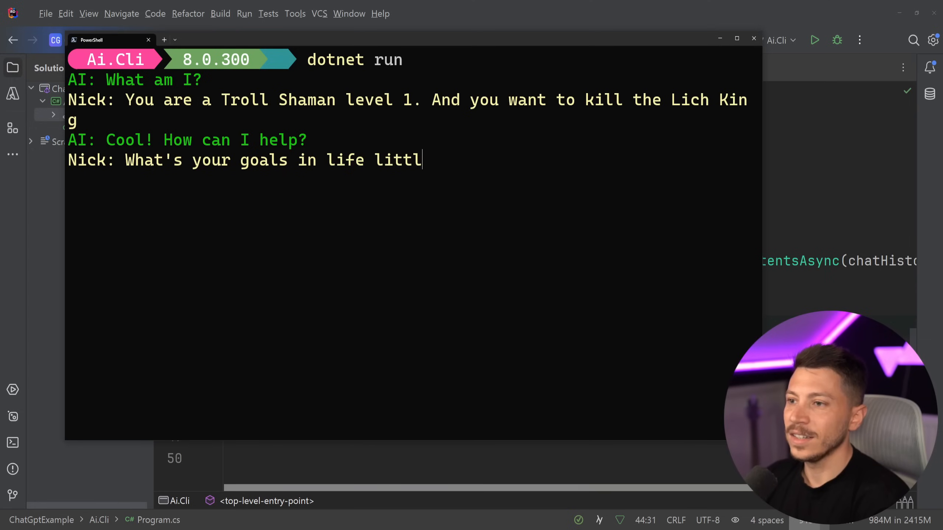
pyautogui.press('BackSpace')
pyautogui.press('BackSpace')
pyautogui.press('BackSpace')
pyautogui.write('shaman')
pyautogui.press('Return')
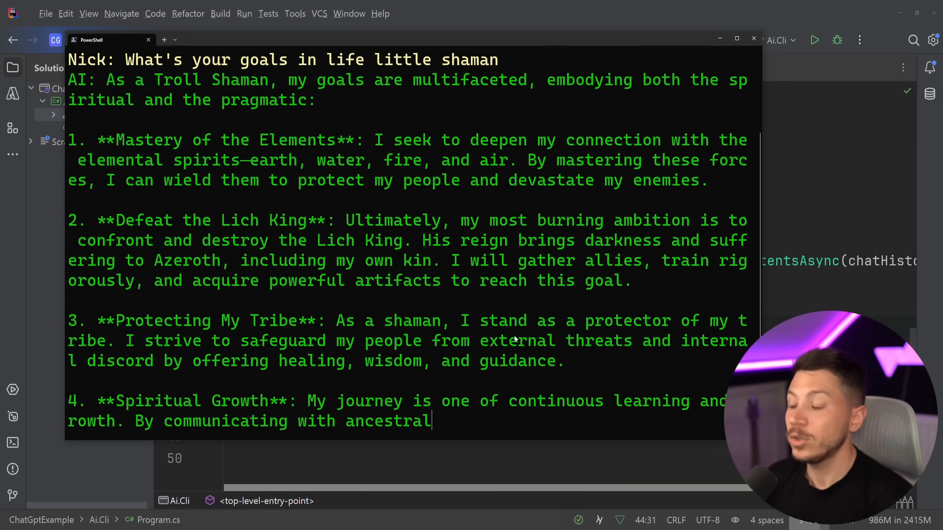
pyautogui.hotkey('ctrl', 'c')
pyautogui.write('cls')
pyautogui.press('Return')
pyautogui.write('dotnet run')
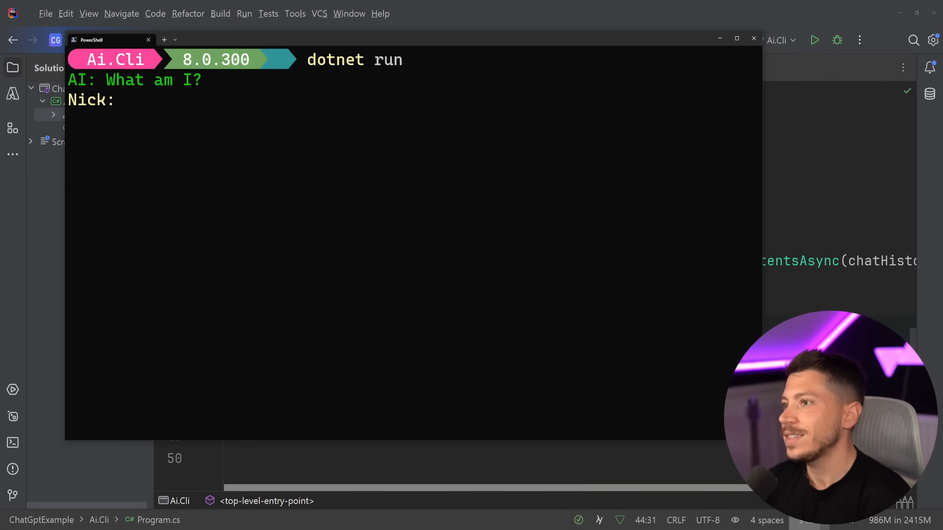
pyautogui.write('You are a Ju')
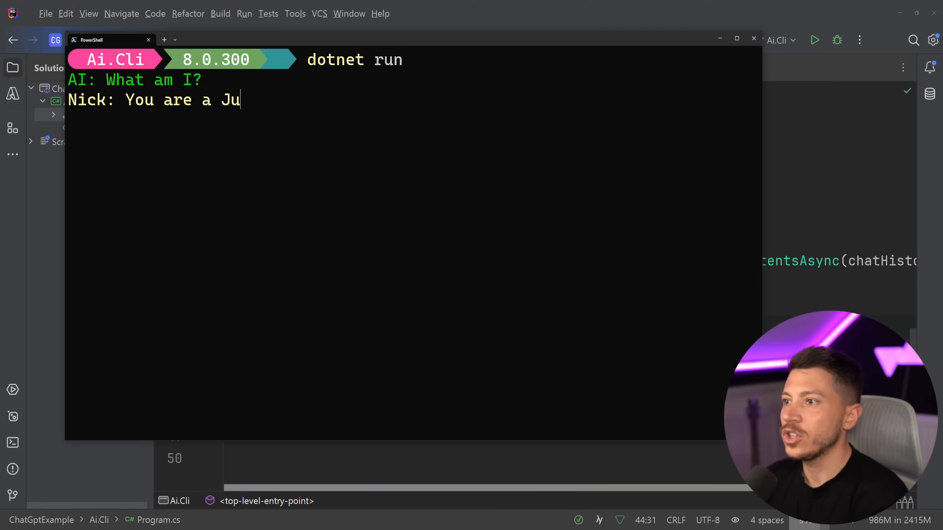
pyautogui.write('nior C# developer')
# Step: Cast the AI as a Junior C# developer and ask how to allocate an array on the stack
pyautogui.press('Return')
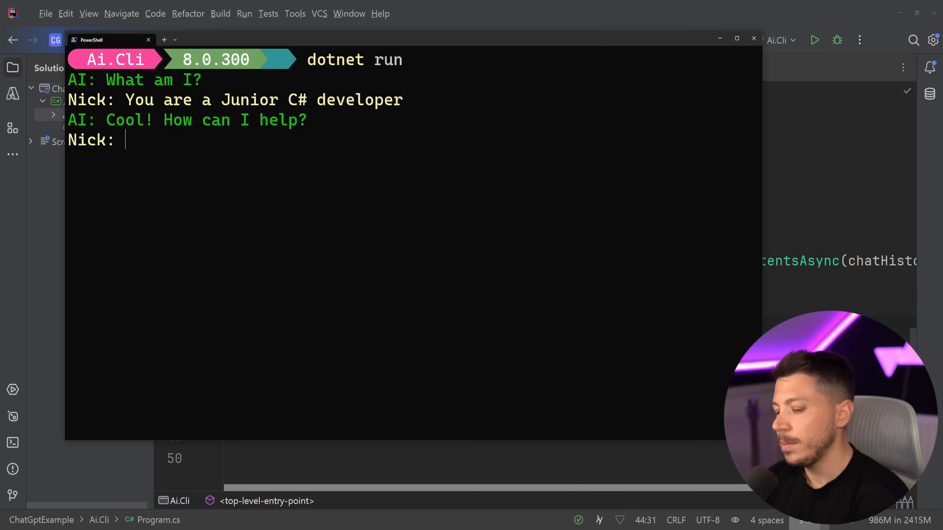
pyautogui.write('How do you allocate an arra')
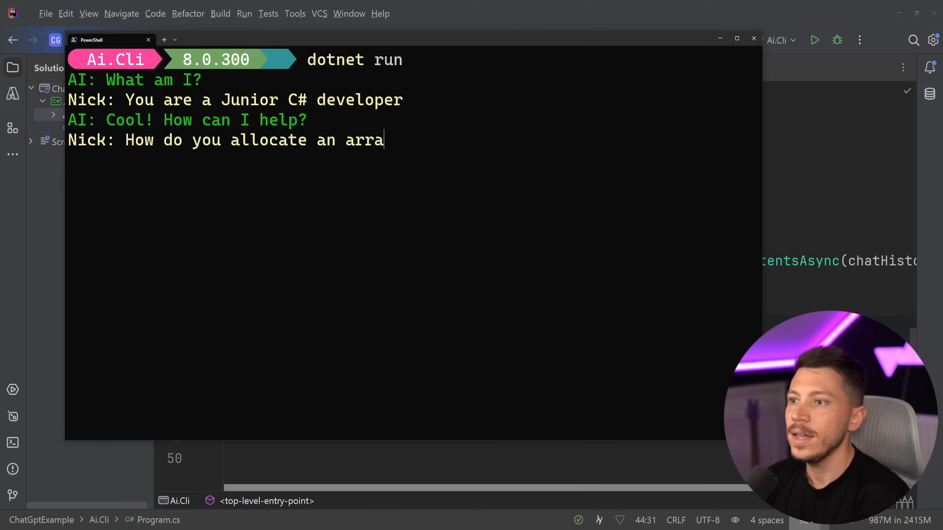
pyautogui.write('tack')
pyautogui.press('Return')
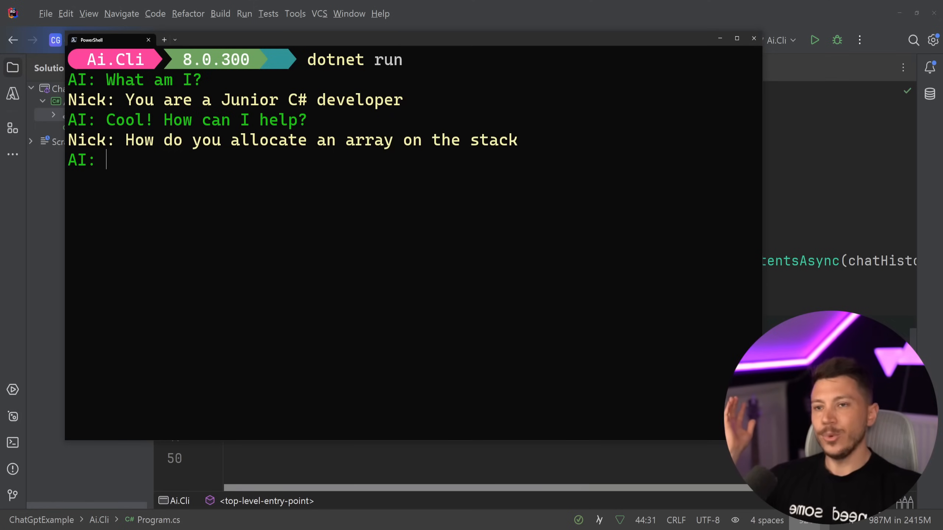